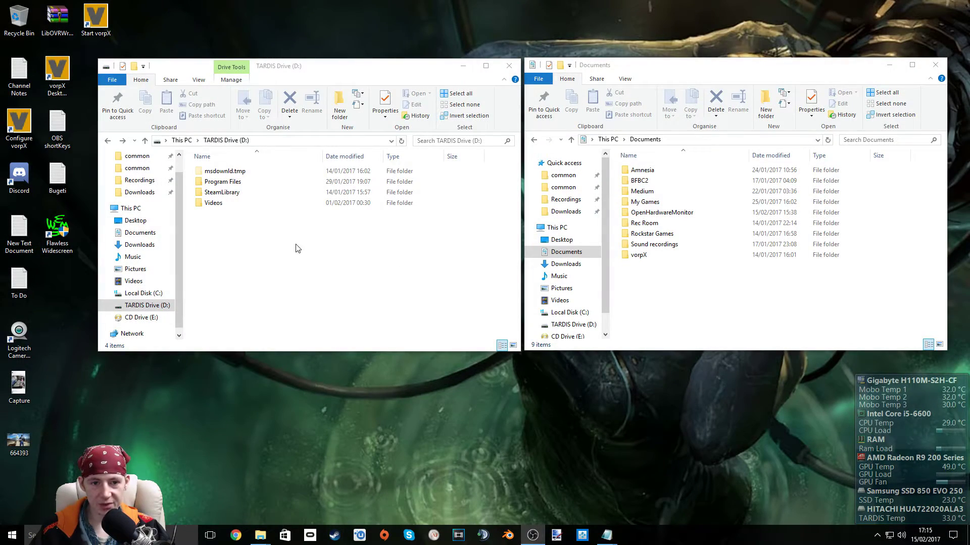
Browse the left window to SteamLibrary\steamapps\common\Fallout 4\Fallout4 and select Fallout4Prefs.
left_click(219, 196)
double_click(219, 192)
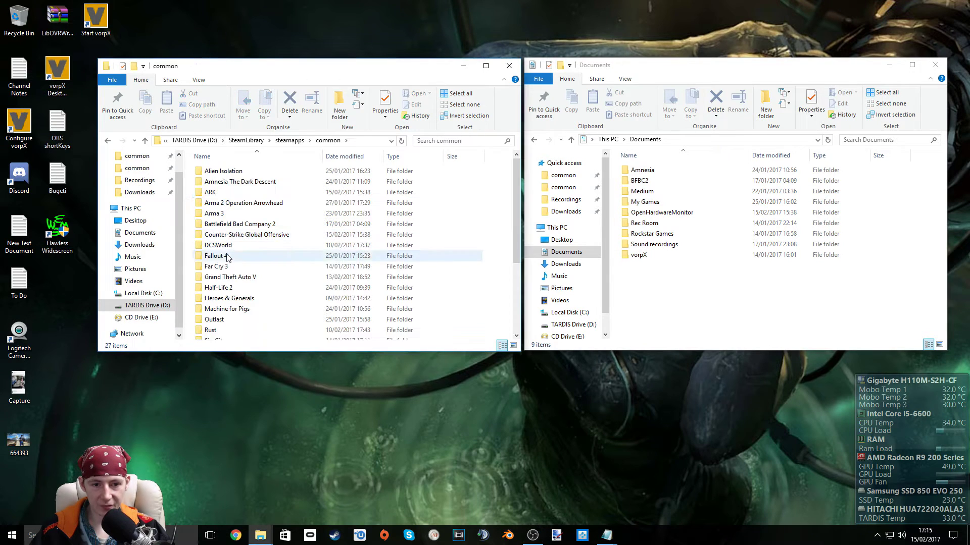
double_click(222, 256)
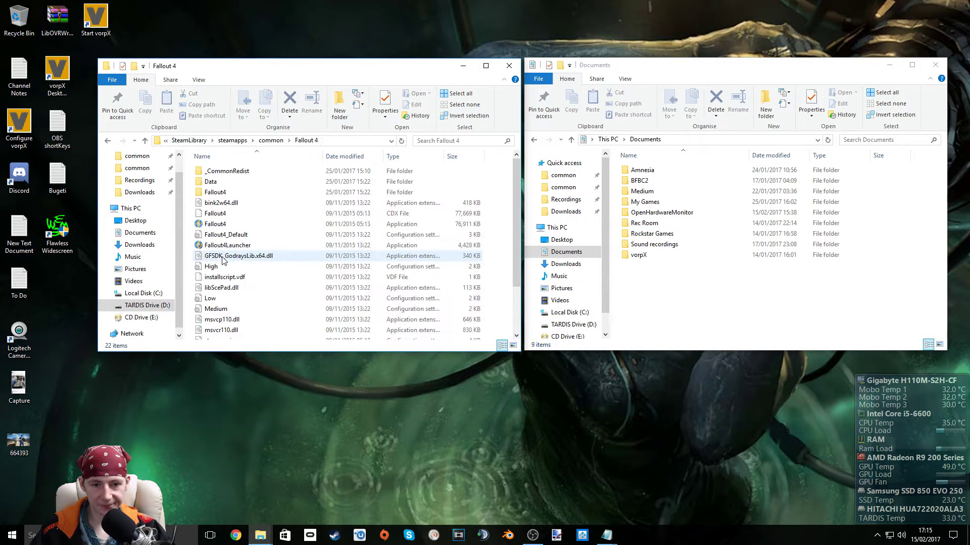
double_click(239, 194)
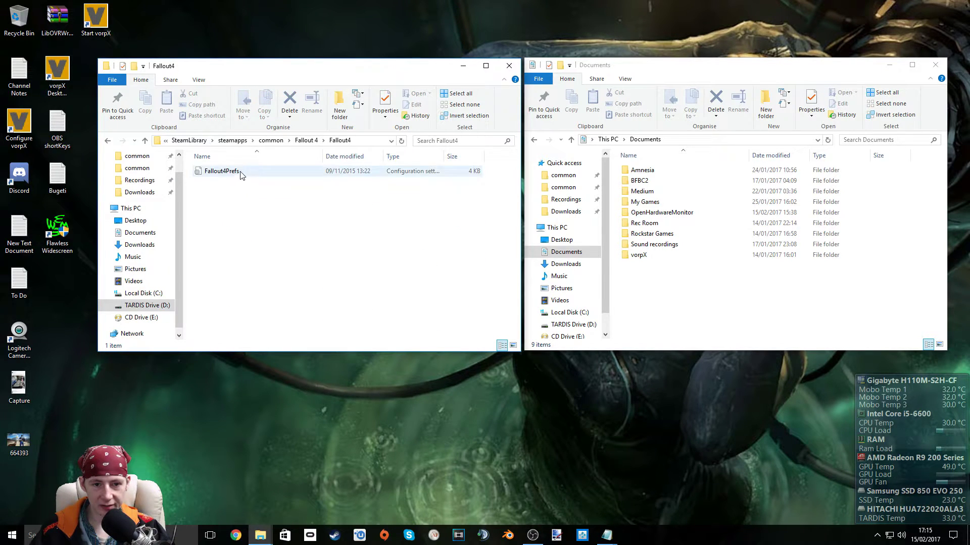
left_click(236, 173)
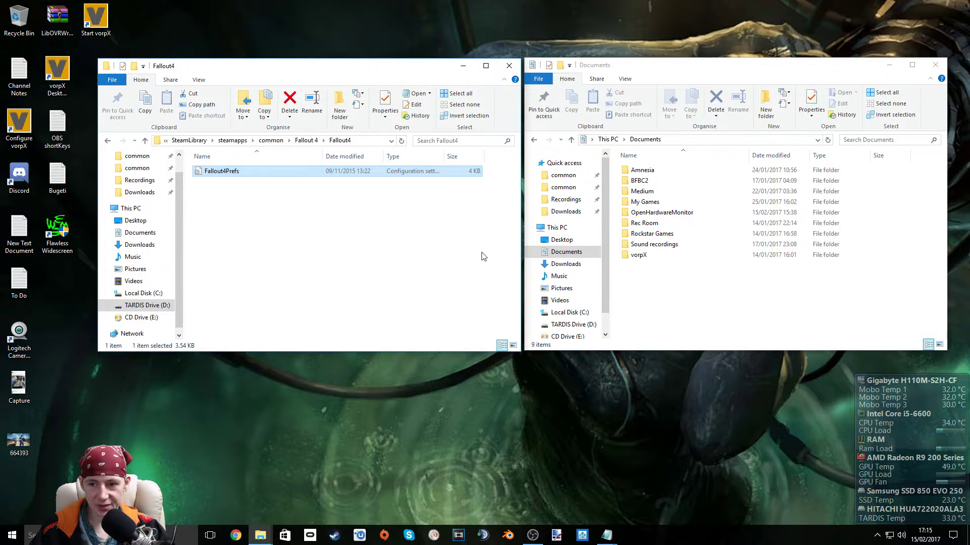
Open Documents\My Games\Fallout4 in the right window, showing Fallout4Prefs and Saves.
double_click(670, 202)
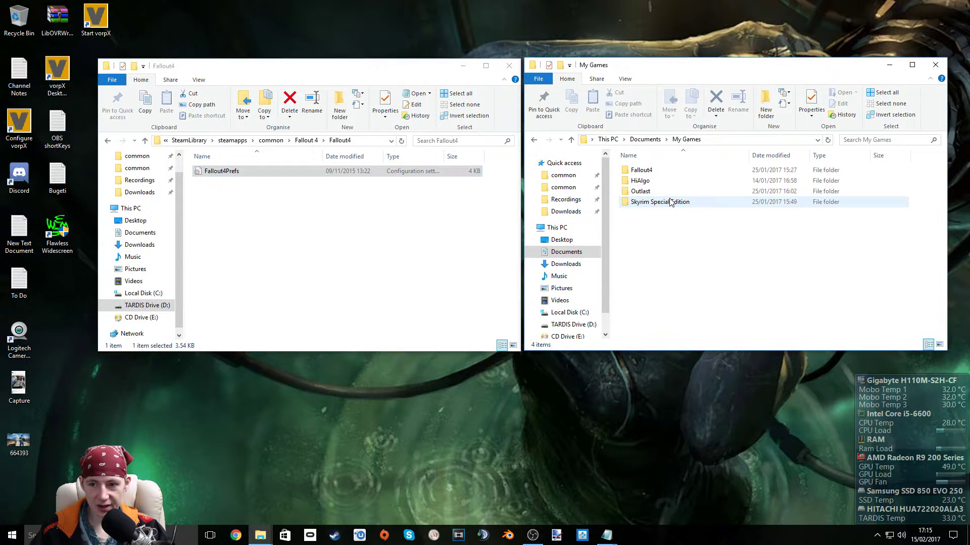
double_click(670, 171)
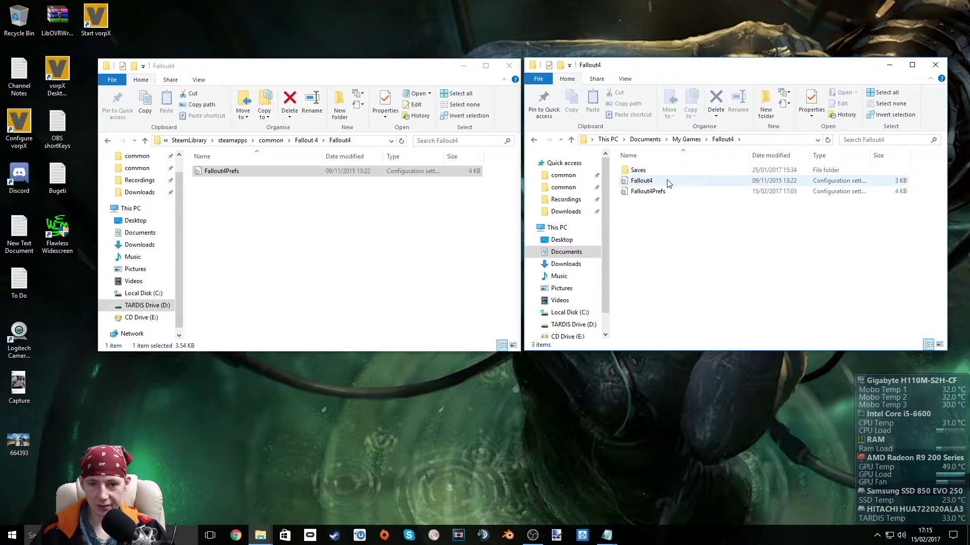
left_click(660, 181)
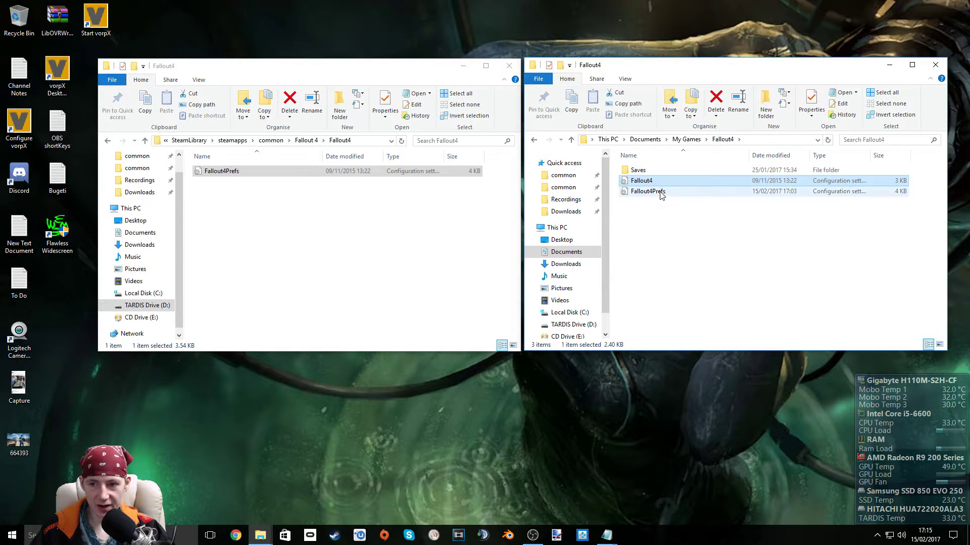
left_click(661, 193)
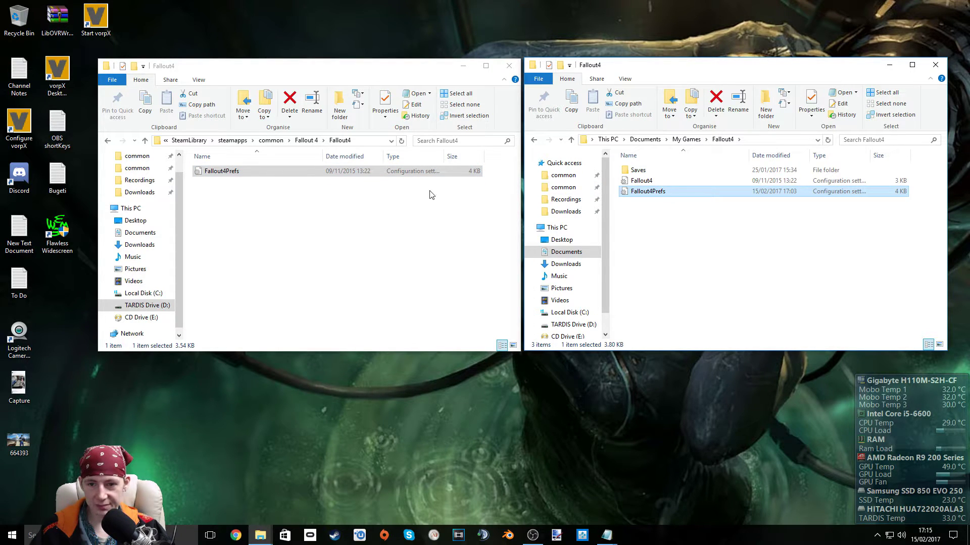
left_click(771, 218)
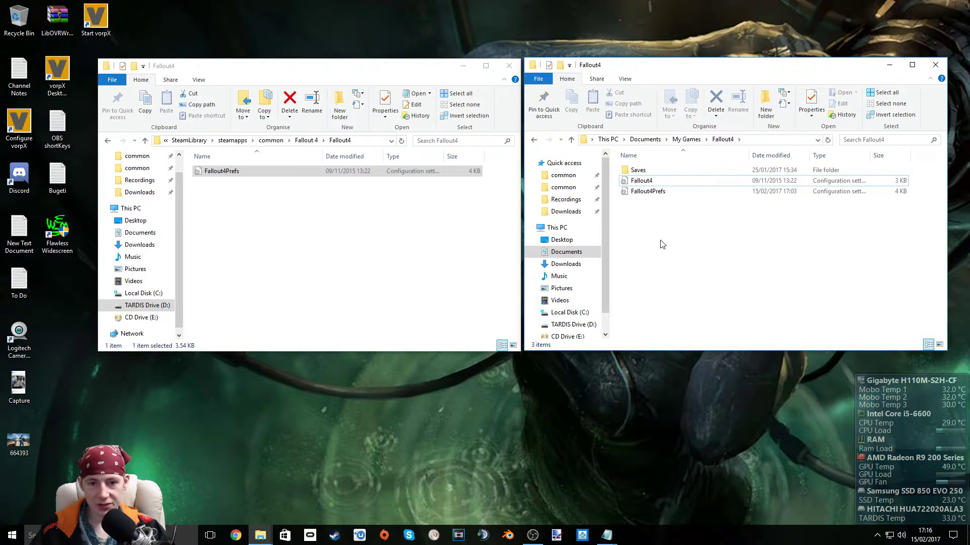
Open the game-folder Fallout4Prefs.ini plus Documents Fallout4.ini and Fallout4Prefs.ini in Notepad++.
right_click(296, 174)
left_click(325, 217)
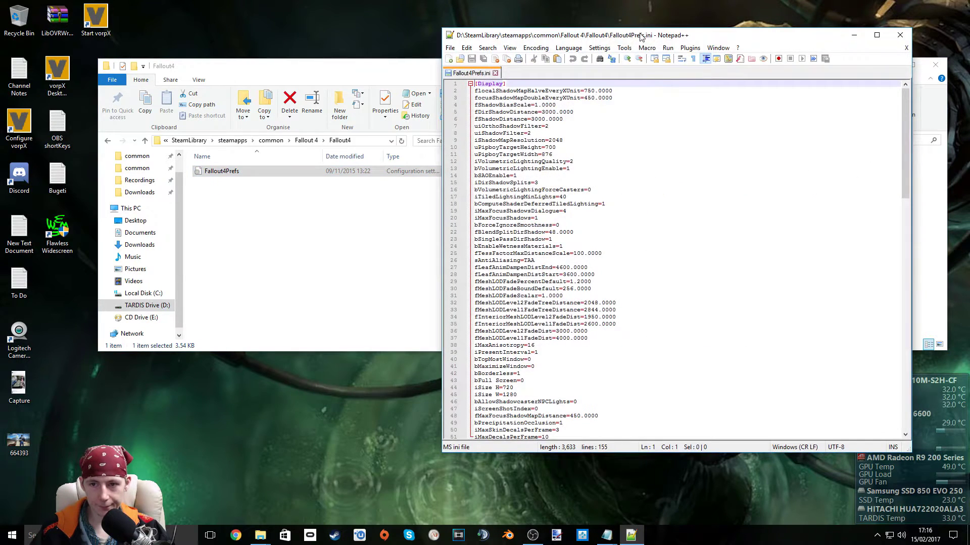
left_click_drag(639, 35, 288, 56)
left_click(642, 183)
right_click(643, 186)
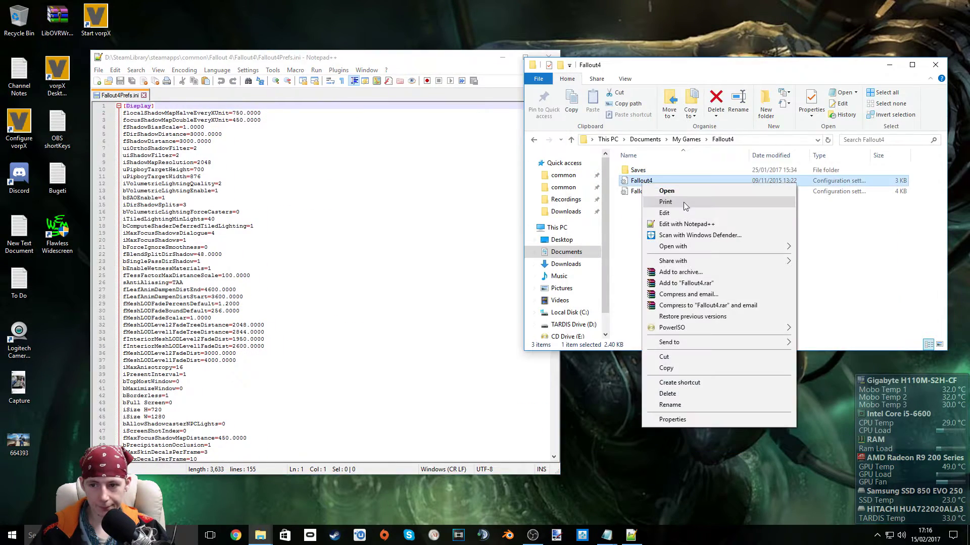
left_click(683, 224)
right_click(673, 195)
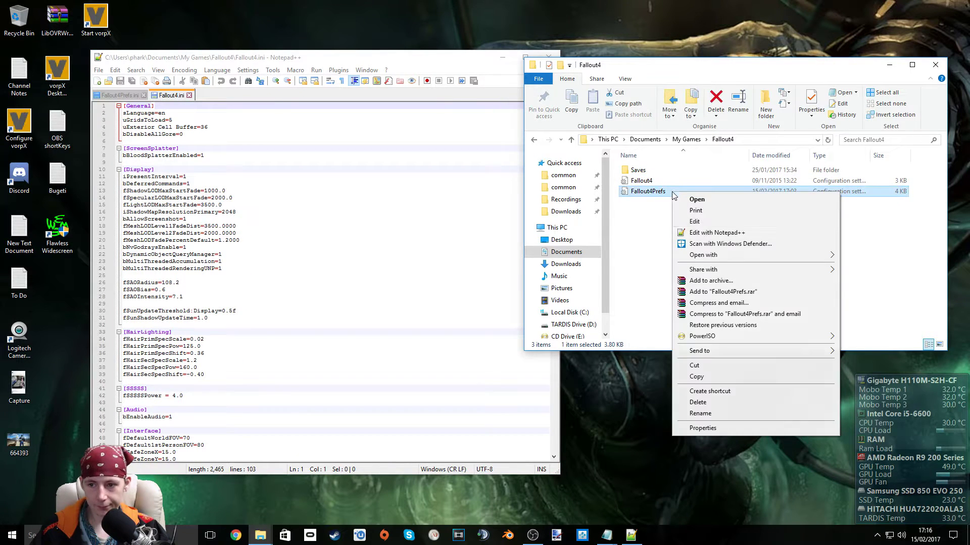
left_click(706, 232)
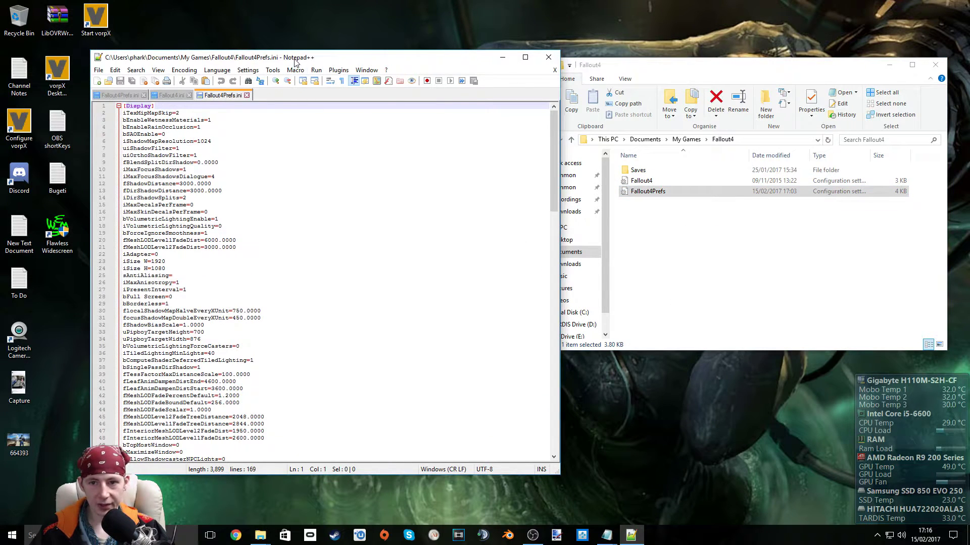
left_click_drag(302, 57, 468, 14)
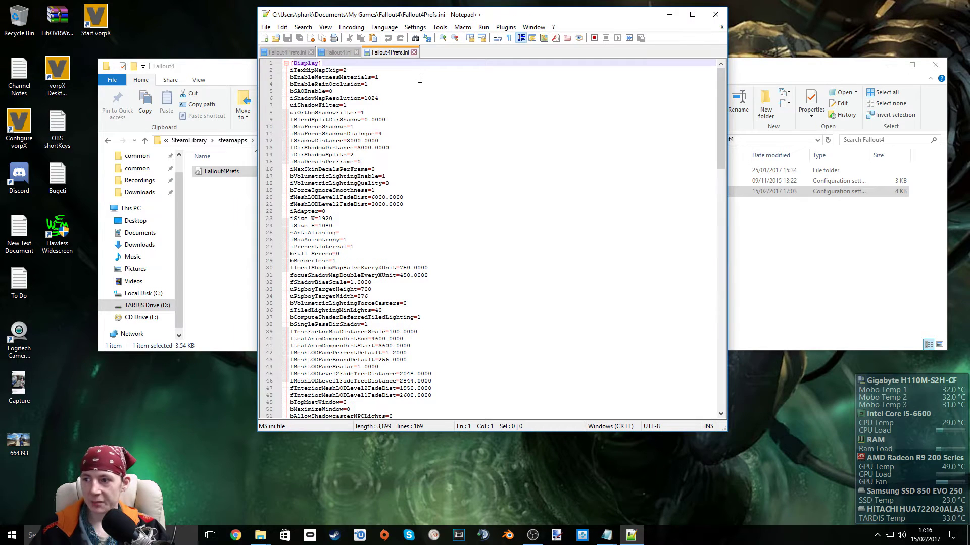
Add bMouseAcceleration=0 after bGamePadRumble=1 in the SteamLibrary Fallout4Prefs.ini.
left_click(286, 52)
scroll(348, 188, "down", 6)
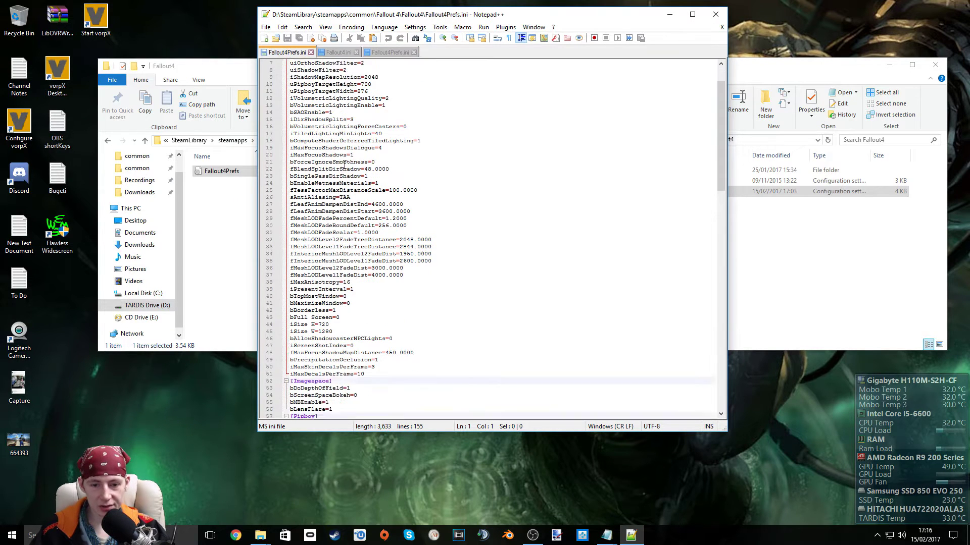
scroll(348, 188, "down", 16)
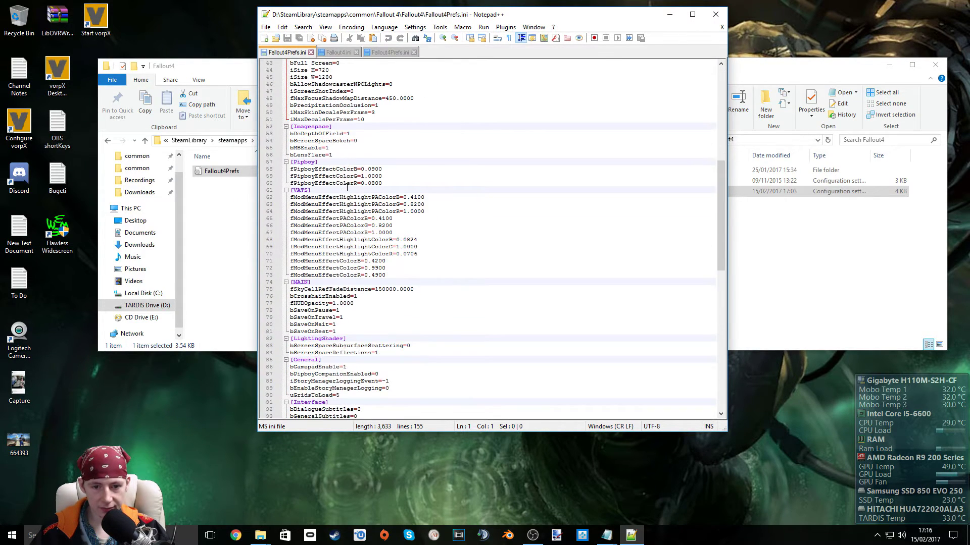
scroll(348, 188, "down", 5)
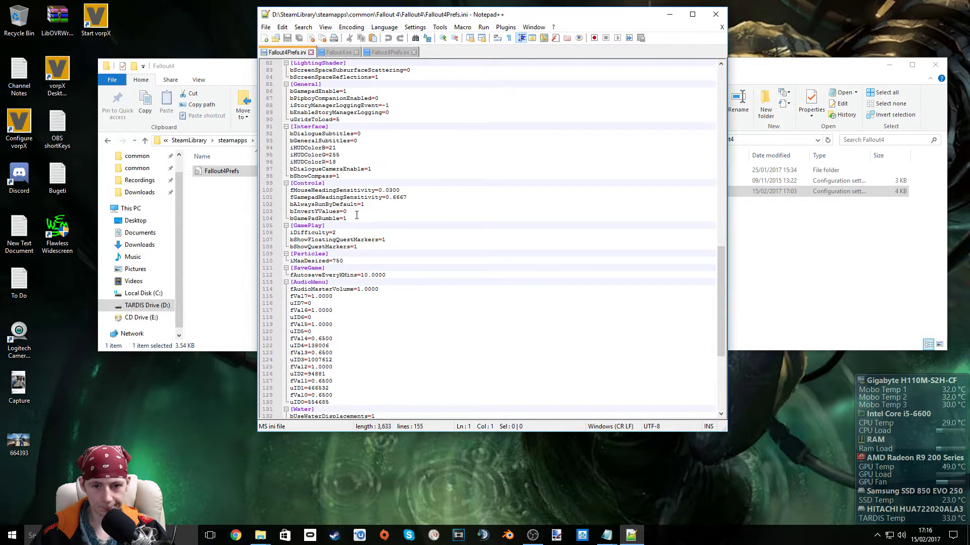
left_click(358, 216)
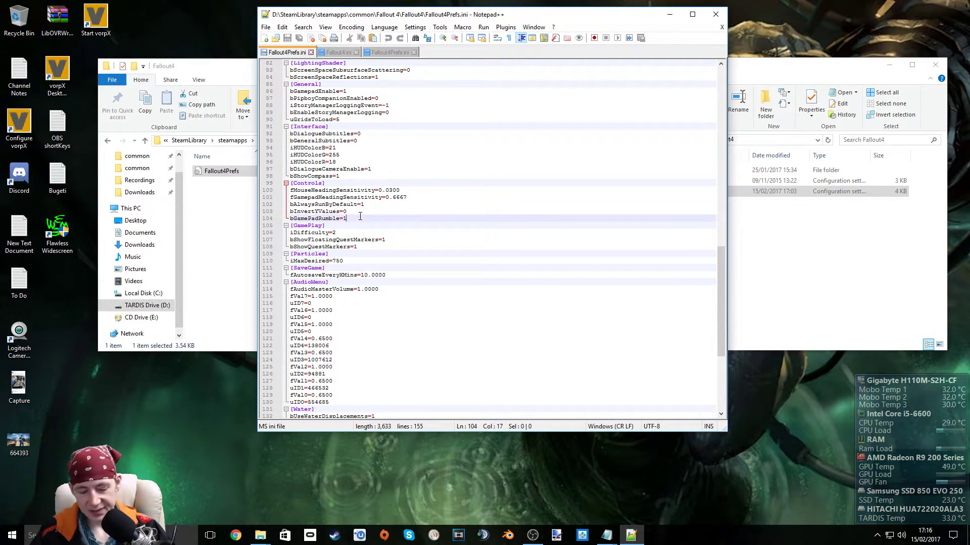
key("Return")
type("bMouseAcceleration=0")
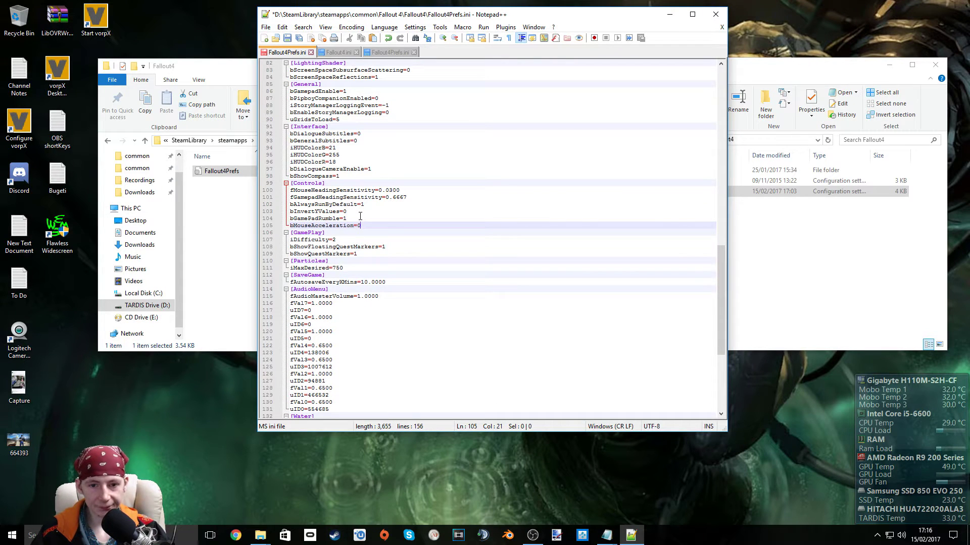
Insert a new line below fMouseHeadingYScale in Fallout4.ini's [Controls] section and save it.
left_click(337, 53)
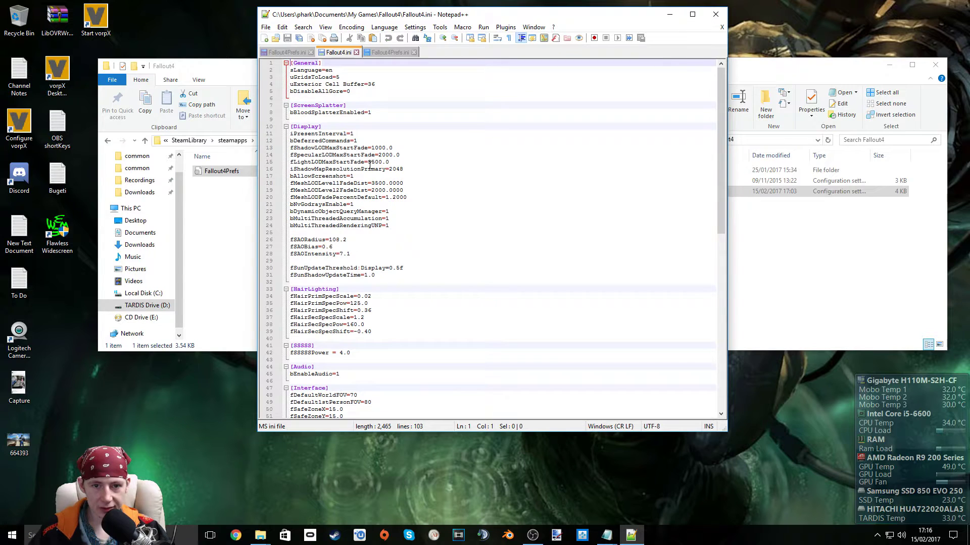
scroll(370, 165, "down", 12)
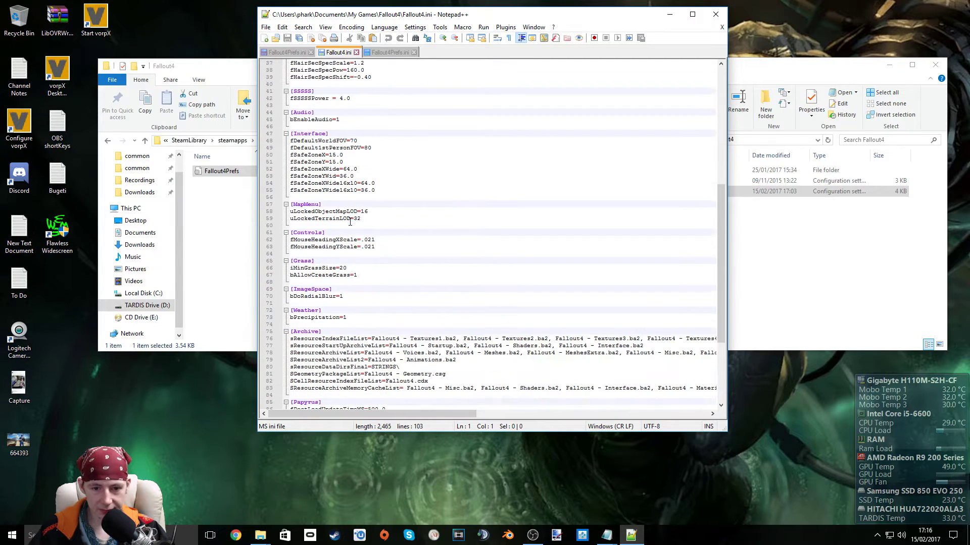
scroll(350, 222, "down", 6)
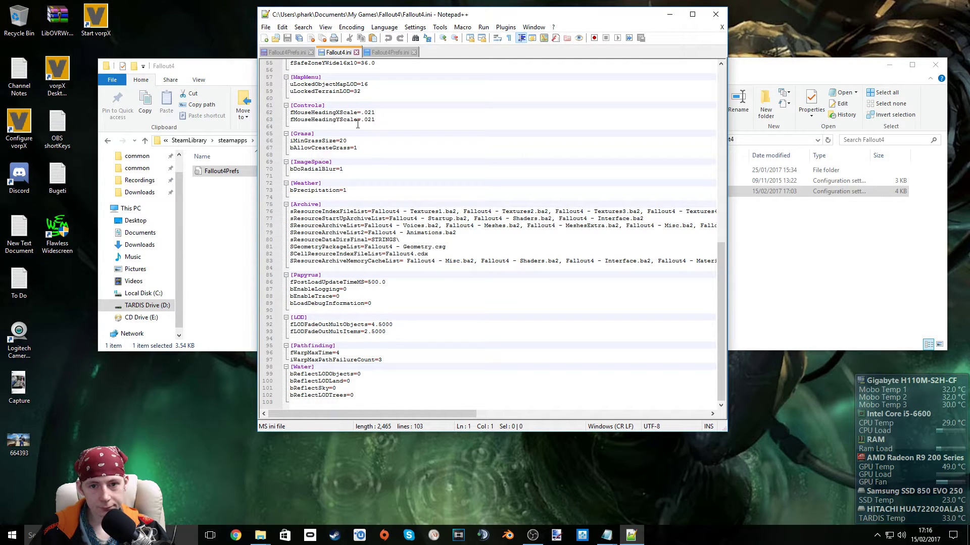
left_click(388, 118)
key("Return")
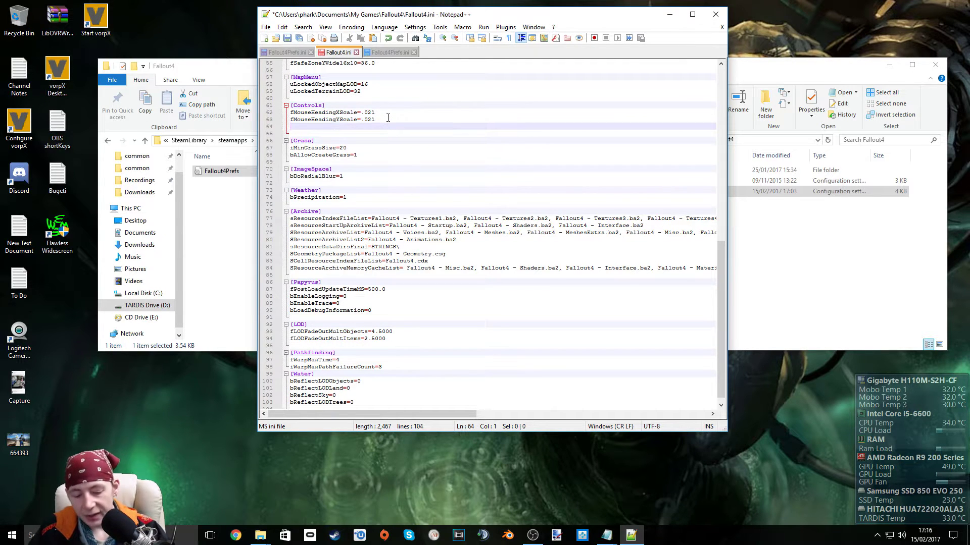
key("ctrl+s")
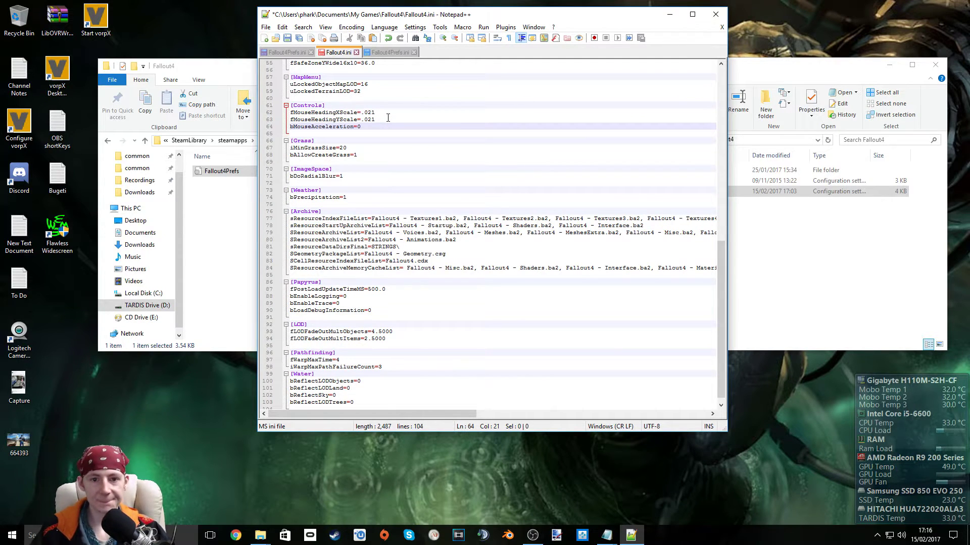
Paste bMouseAcceleration=0 below bGamePadRumble=1 in the Documents Fallout4Prefs.ini.
left_click(384, 53)
scroll(414, 142, "down", 10)
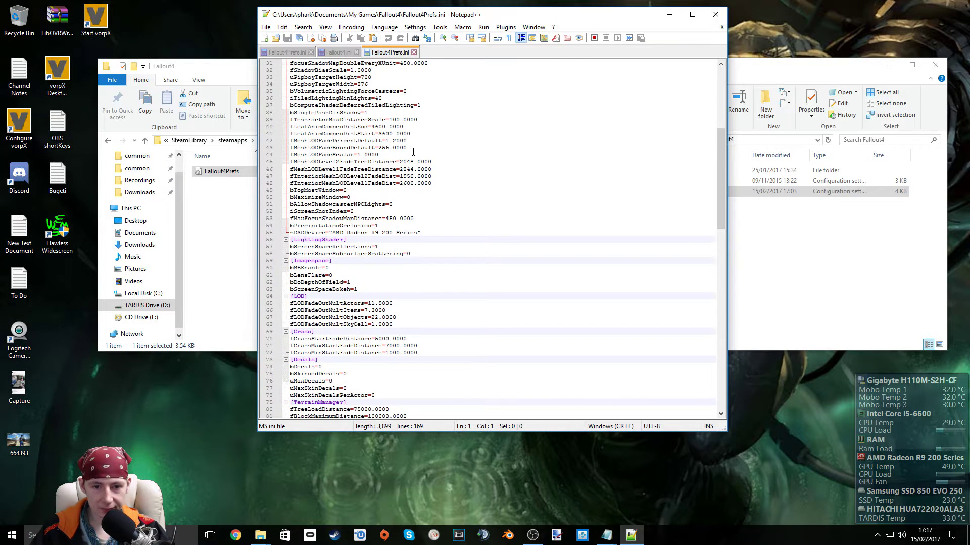
scroll(414, 152, "down", 3)
scroll(416, 152, "down", 5)
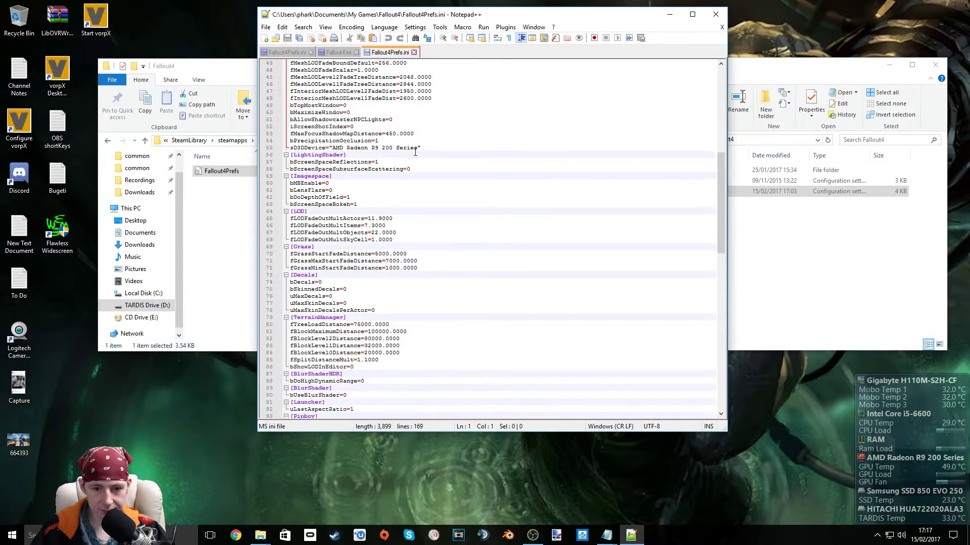
scroll(415, 152, "down", 11)
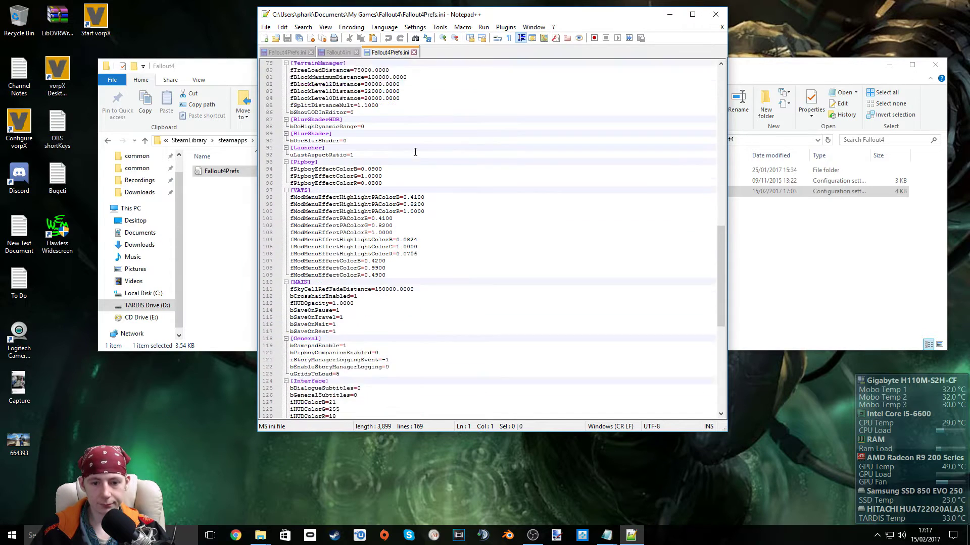
scroll(415, 152, "down", 5)
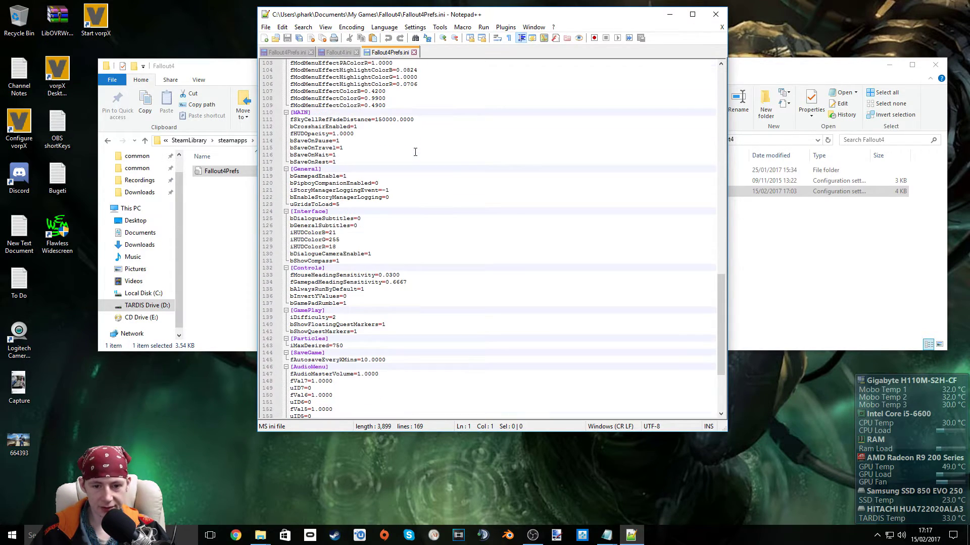
left_click(363, 303)
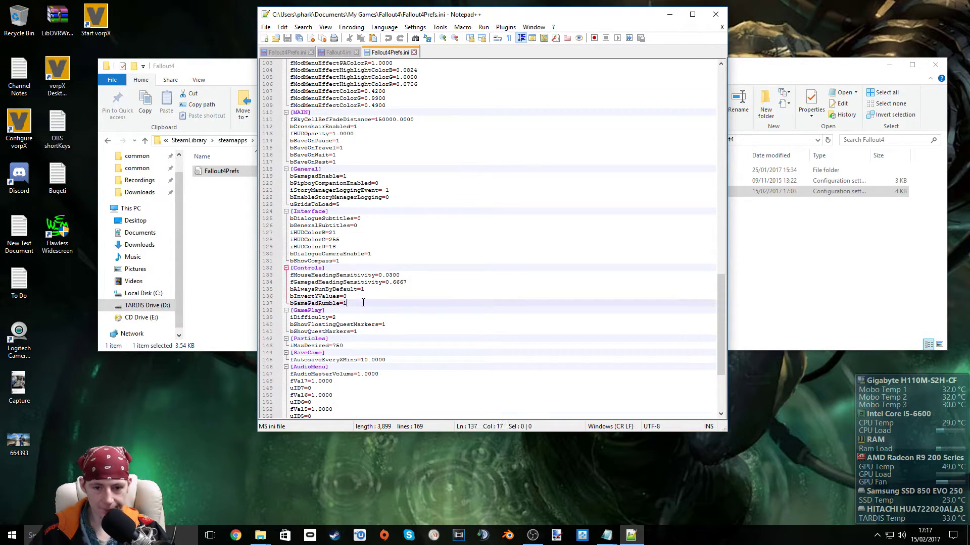
key("Return")
type("bMouseAcceleration=0")
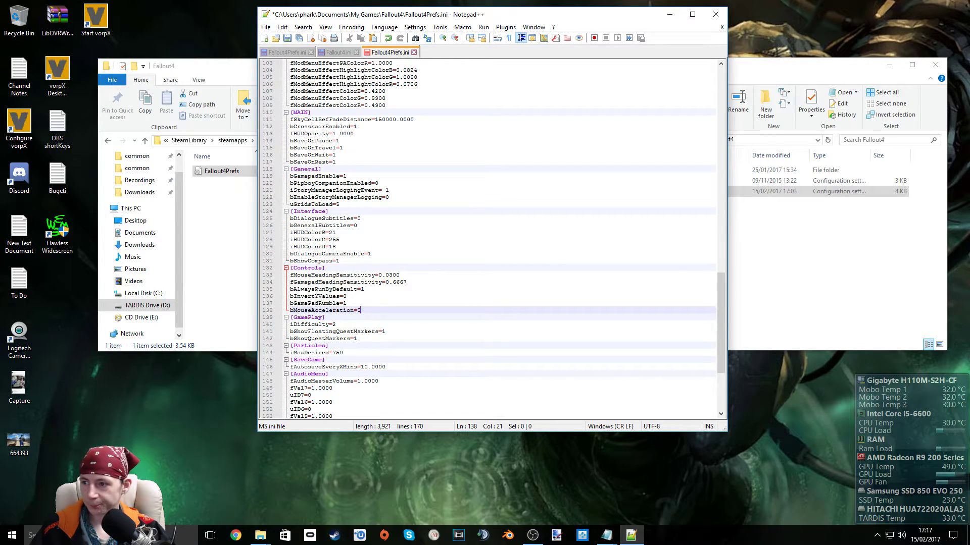
key("alt+Tab")
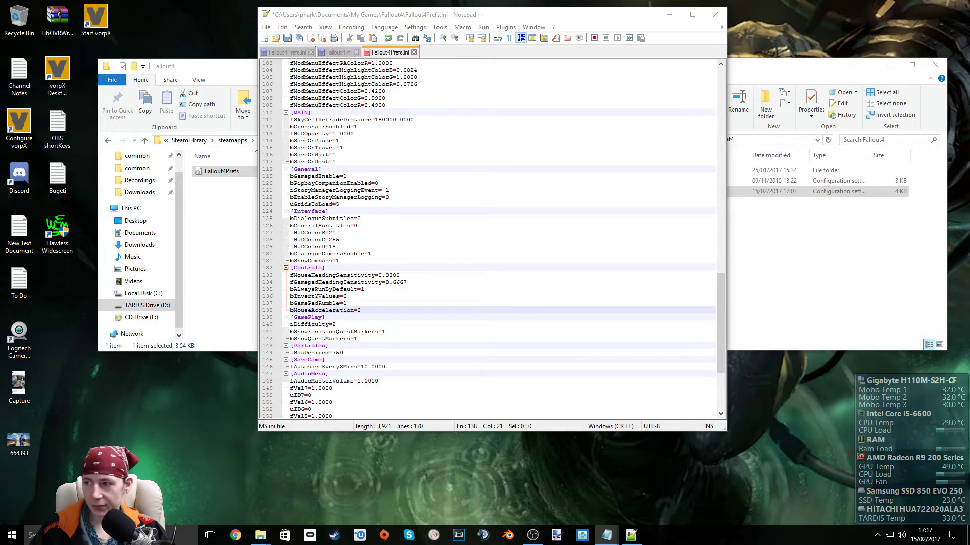
Add fDefaultWorldFOV=120 and fDefault1stPersonFOV=120 after iMaxDecalsPerFrame=10 in the SteamLibrary Fallout4Prefs.ini.
left_click(281, 54)
scroll(469, 167, "up", 20)
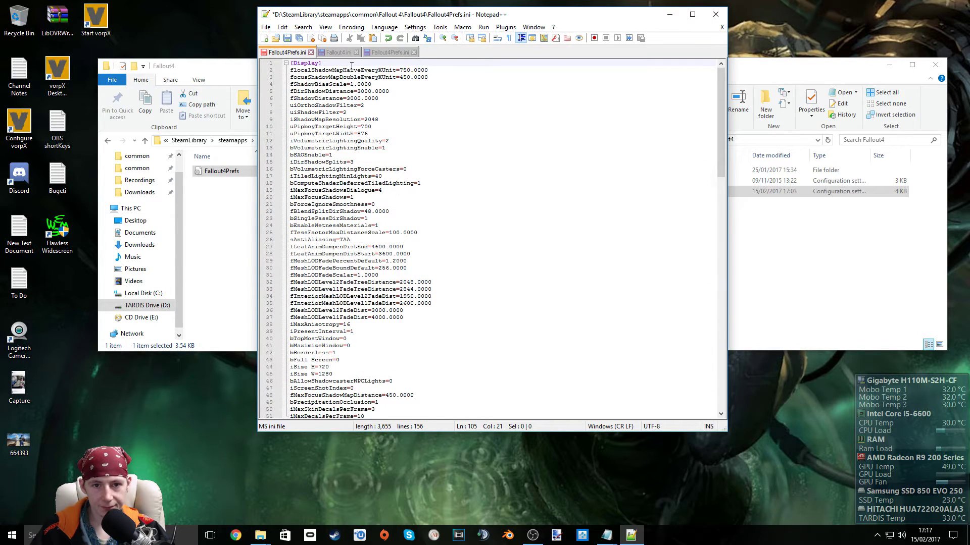
scroll(388, 353, "down", 3)
left_click(388, 353)
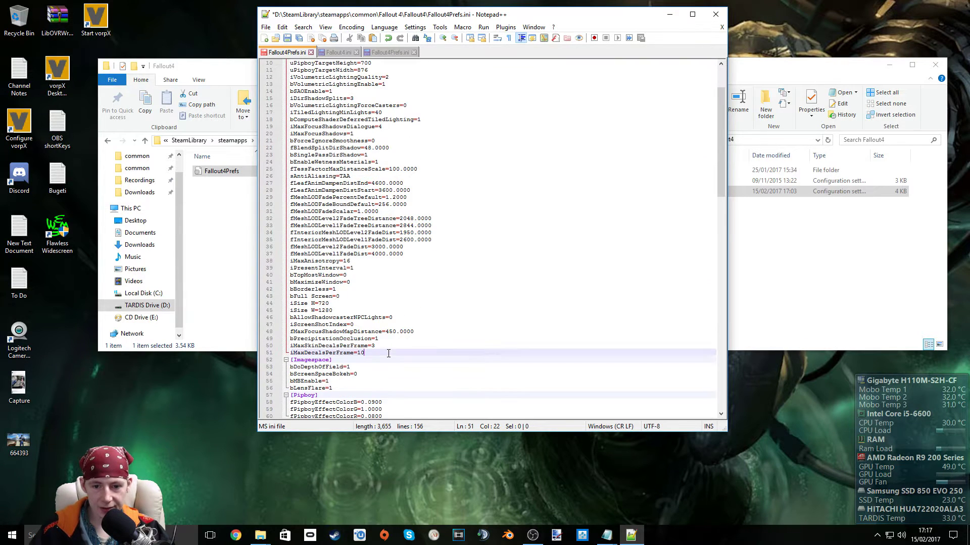
key("Return")
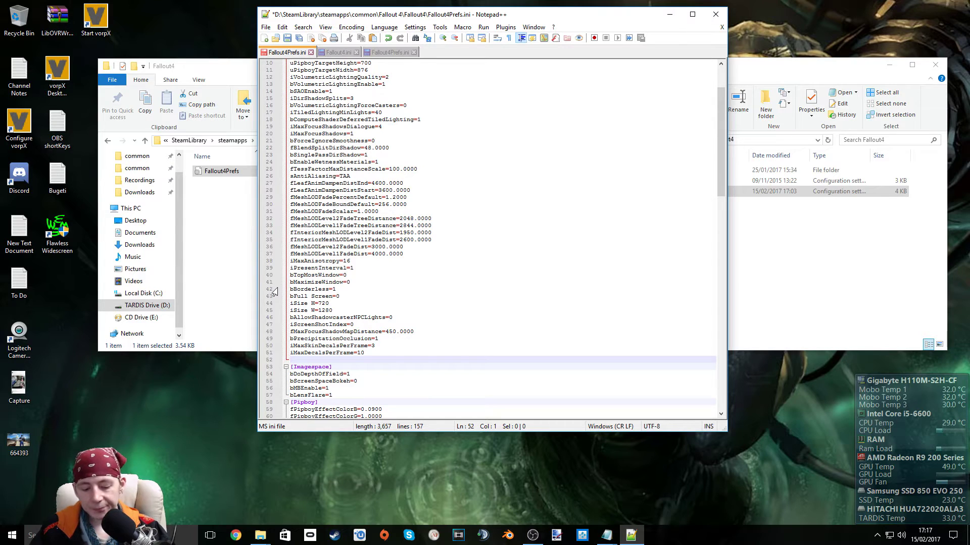
type("fDefaultWorldFOV=120 fDefault1stPersonFOV=120")
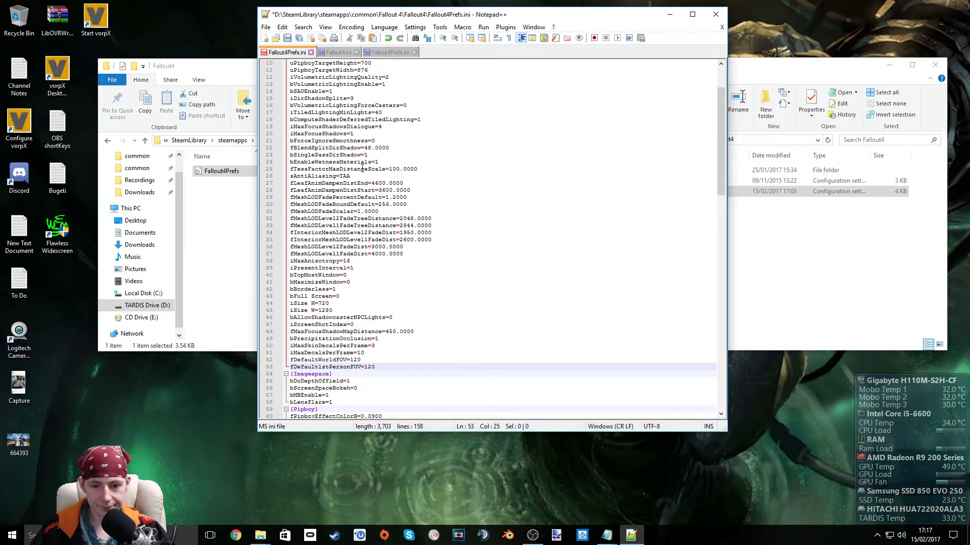
Paste the two FOV=120 lines after fSunShadowUpdateTime=1.0 in Fallout4.ini.
left_click(338, 53)
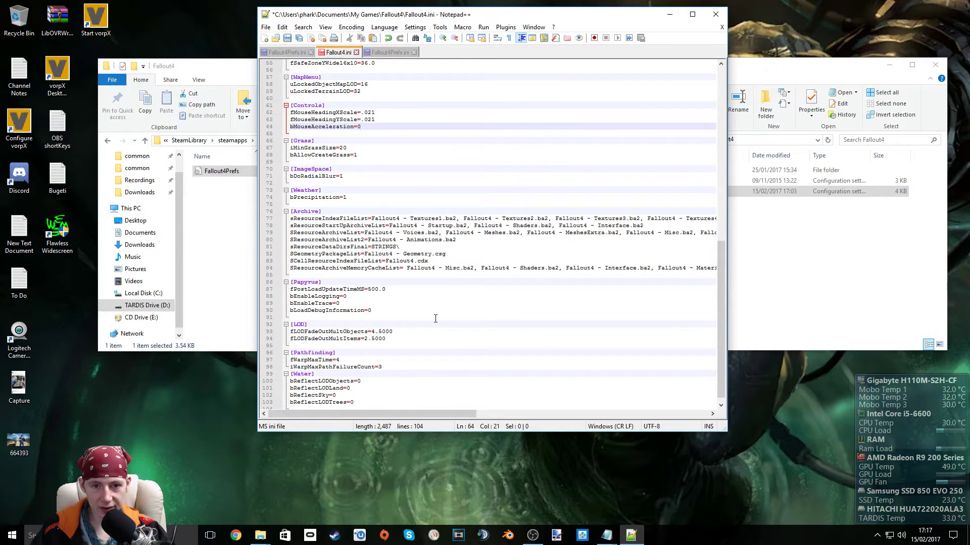
scroll(436, 319, "up", 18)
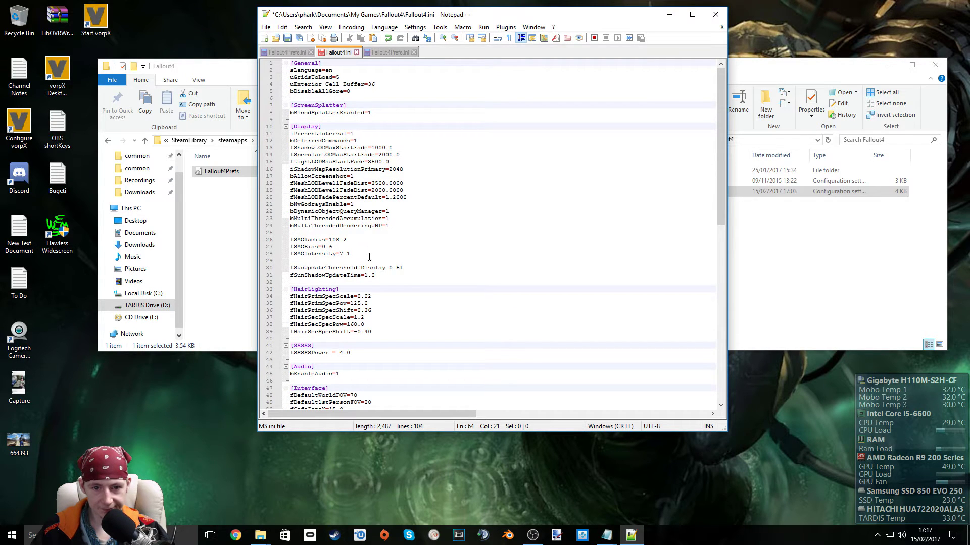
left_click(392, 276)
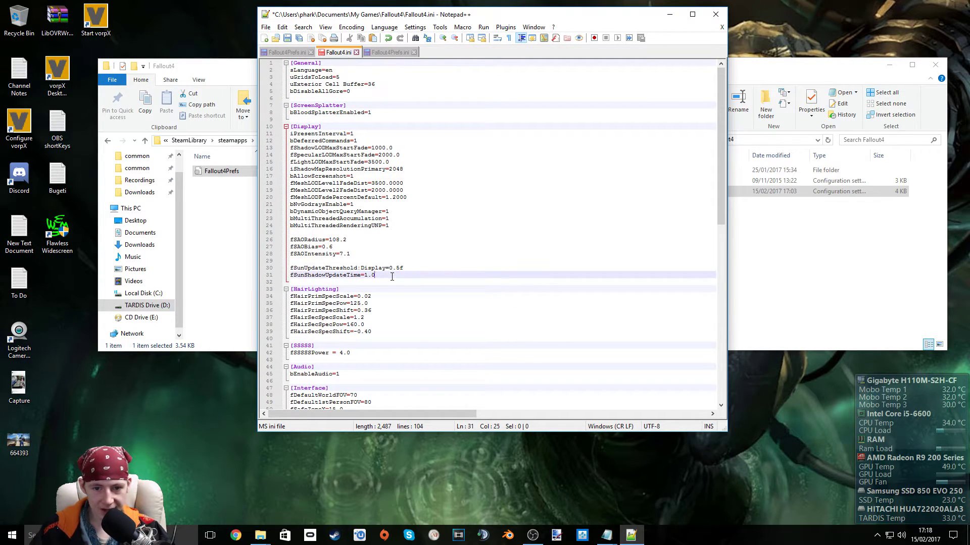
type("fDefaultWorldFOV=120")
type("fDefault1stPersonFOV=120")
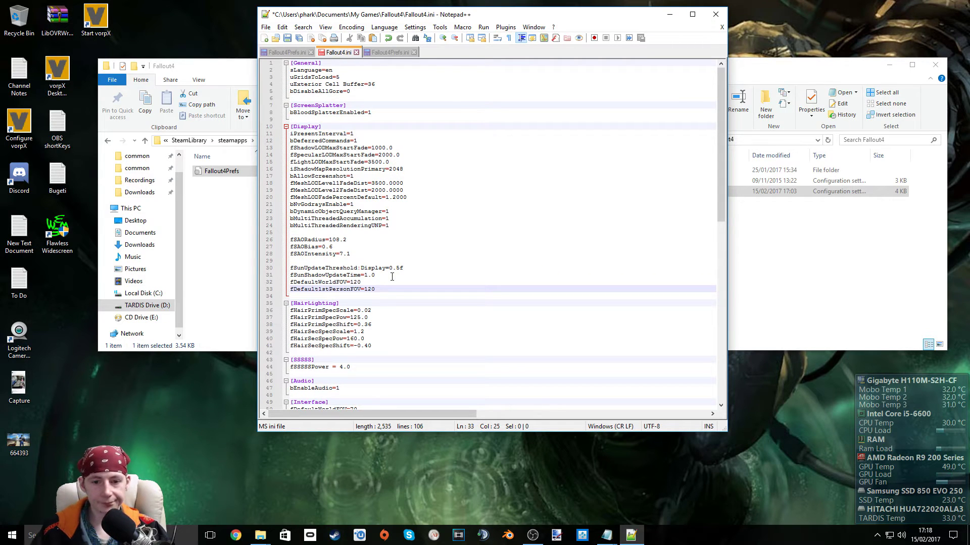
Check the Documents Fallout4Prefs.ini and save all open ini files.
left_click(386, 53)
scroll(555, 212, "down", 6)
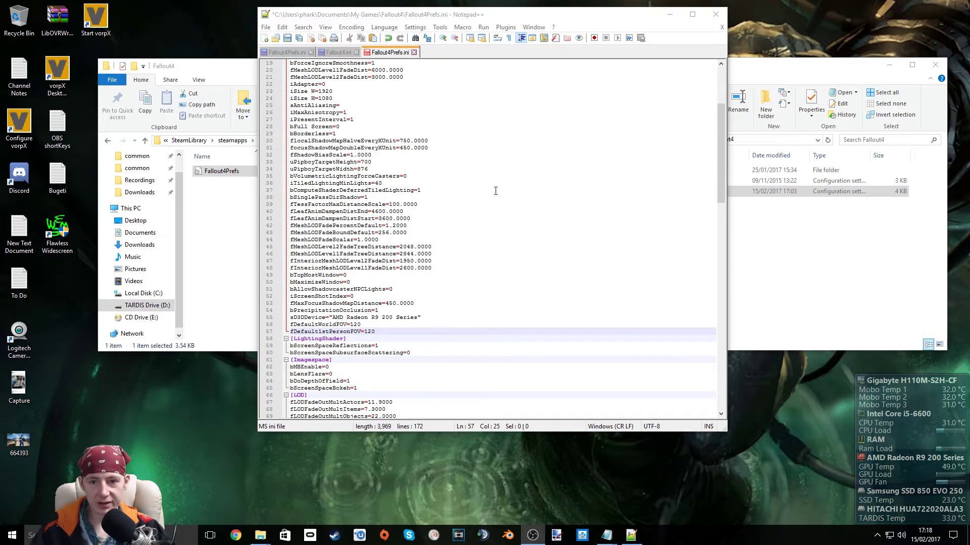
left_click(496, 191)
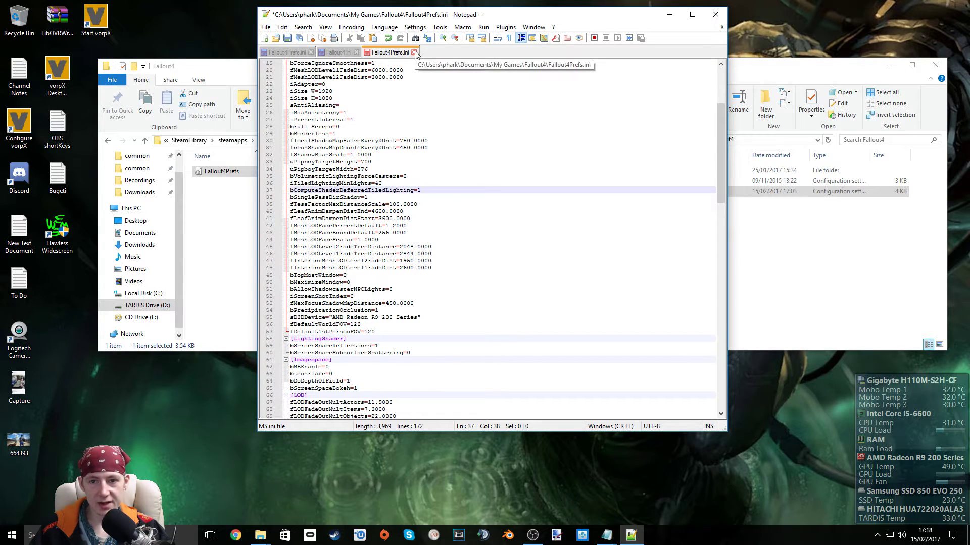
left_click(300, 39)
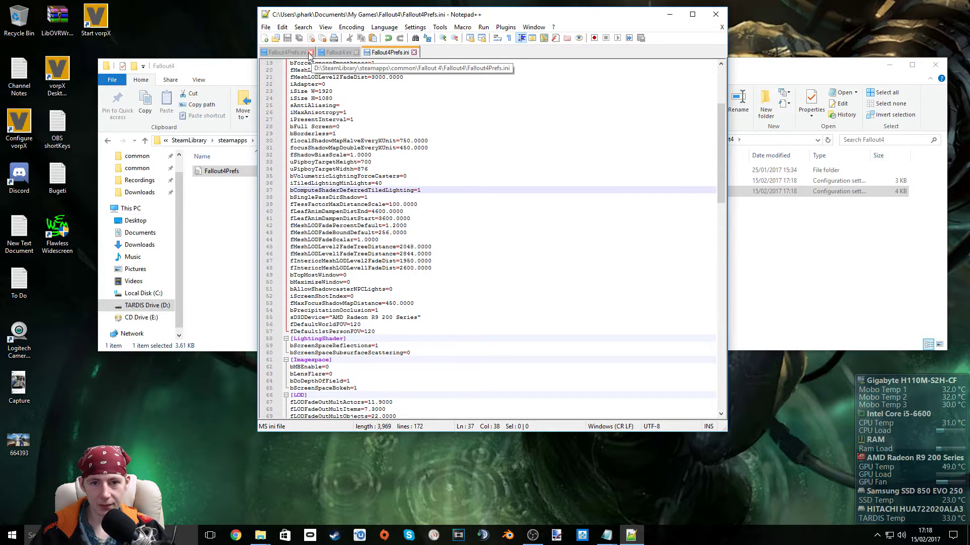
Close all the ini files and exit Notepad++.
right_click(308, 54)
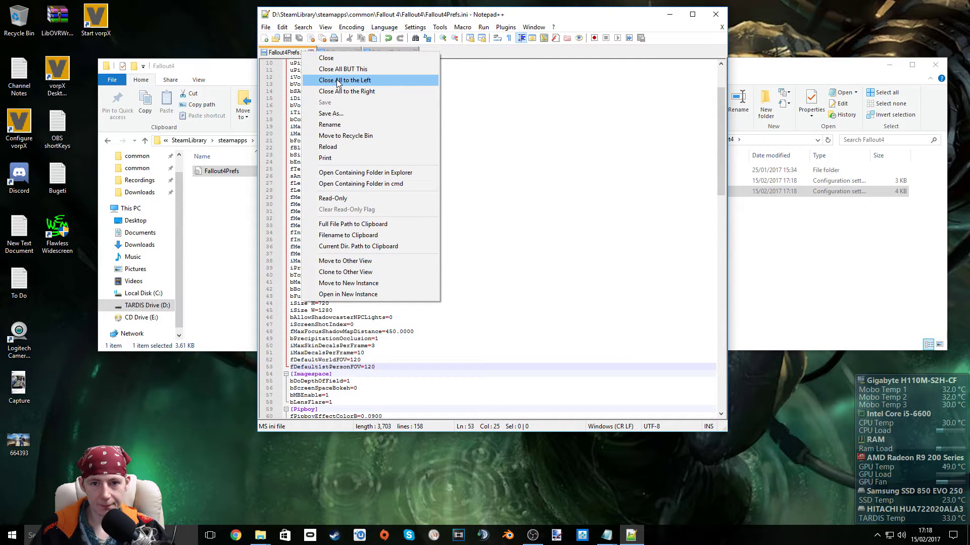
left_click(338, 91)
left_click(310, 52)
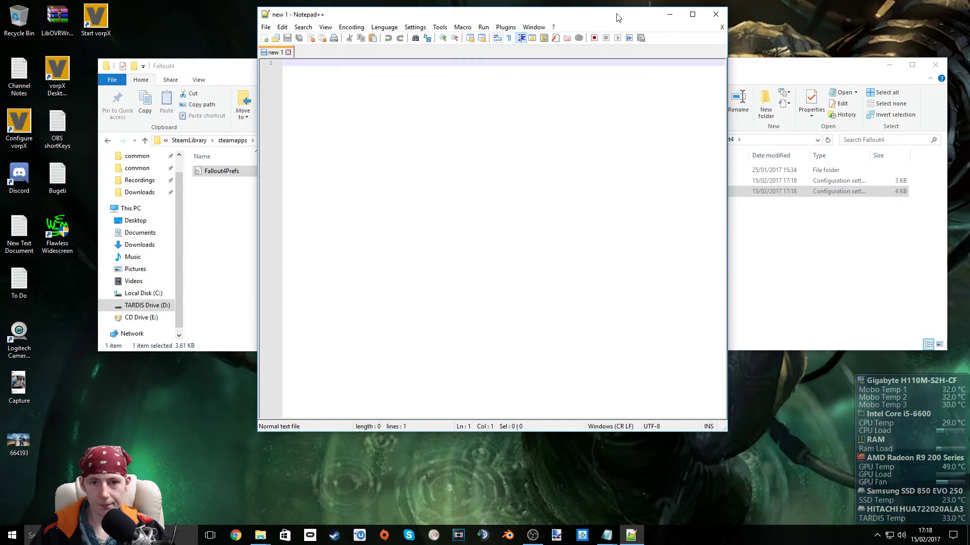
left_click(717, 14)
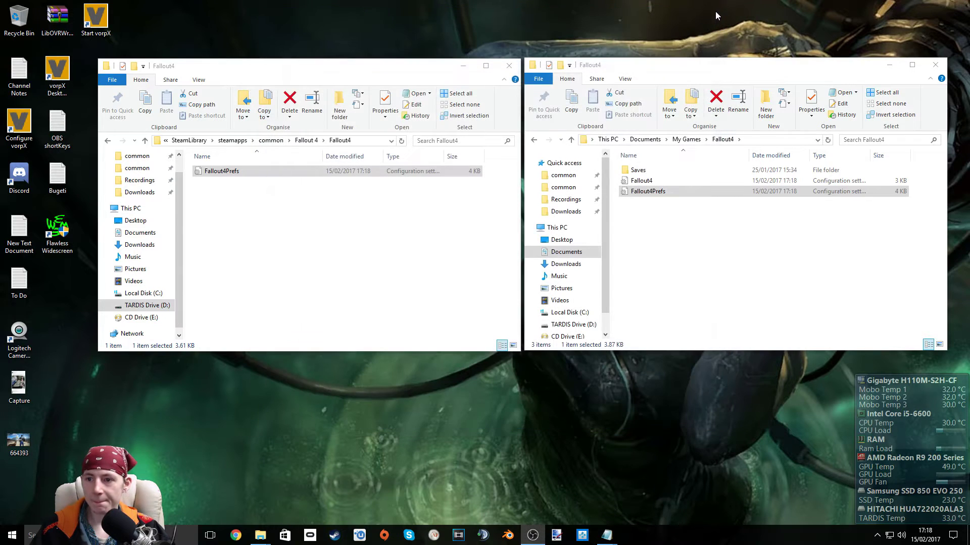
Minimize both Explorer windows and launch Oculus and the vorpX launcher.
left_click(888, 68)
left_click(463, 66)
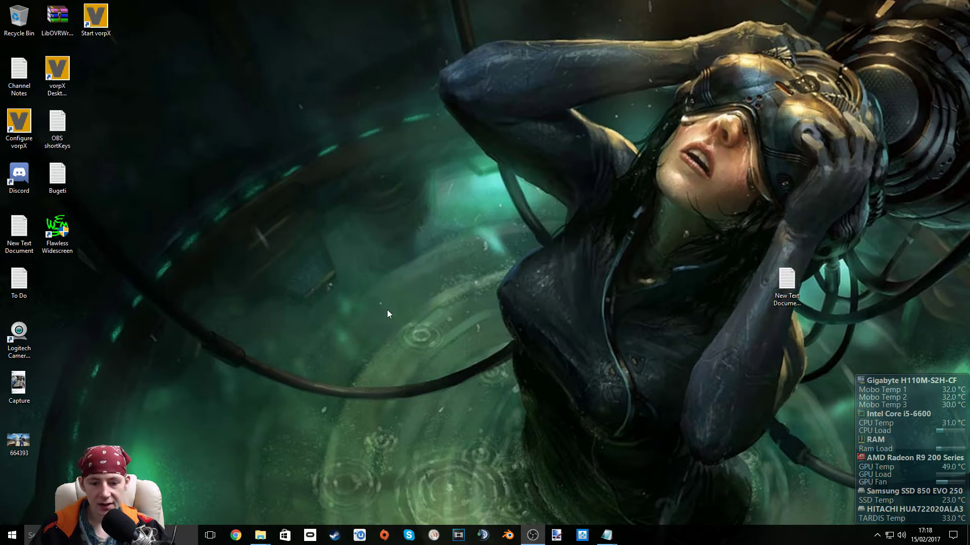
left_click(308, 537)
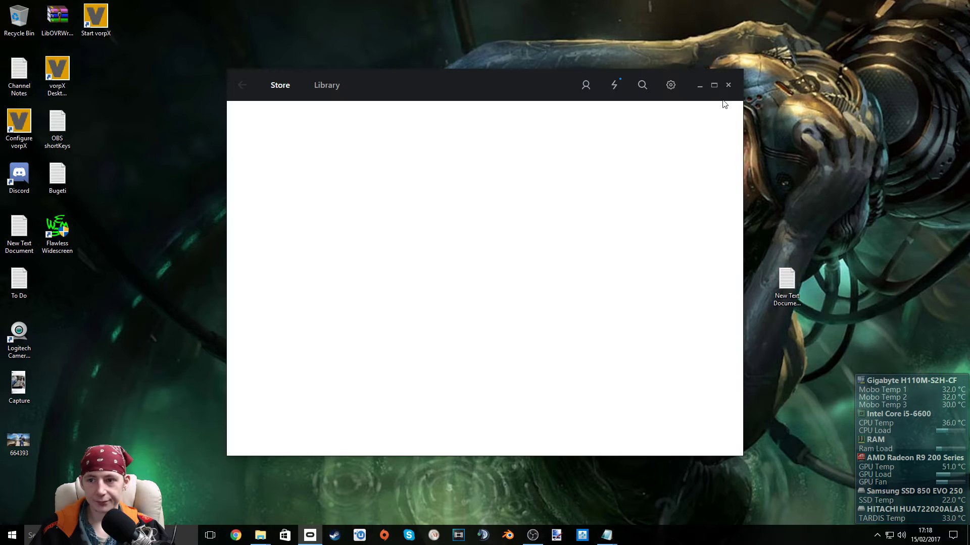
left_click(699, 86)
Start vorpX and open its configuration from the system tray icon.
double_click(102, 19)
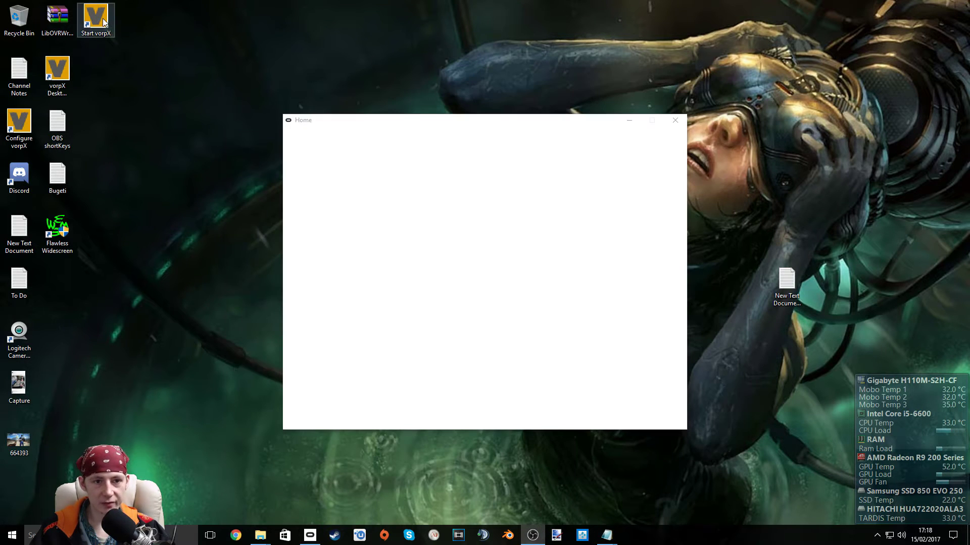
left_click(877, 535)
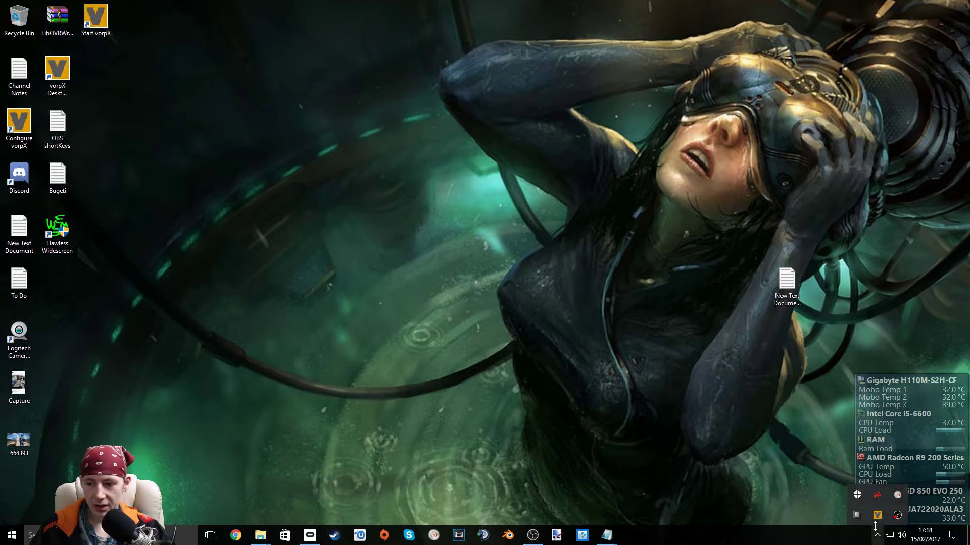
right_click(878, 515)
left_click(882, 449)
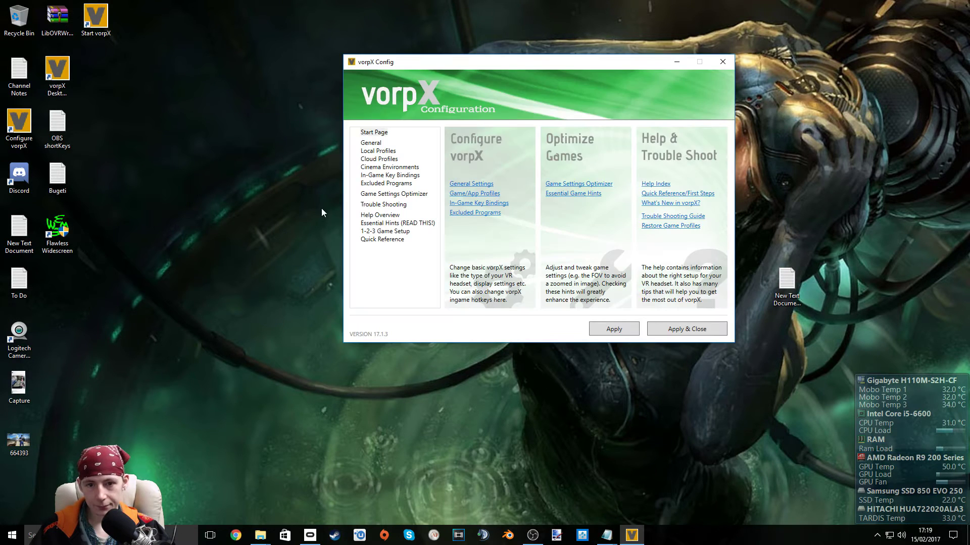
Create a 'Fallout 4 - Copy' local profile based on the Fallout 4 profile.
left_click(379, 151)
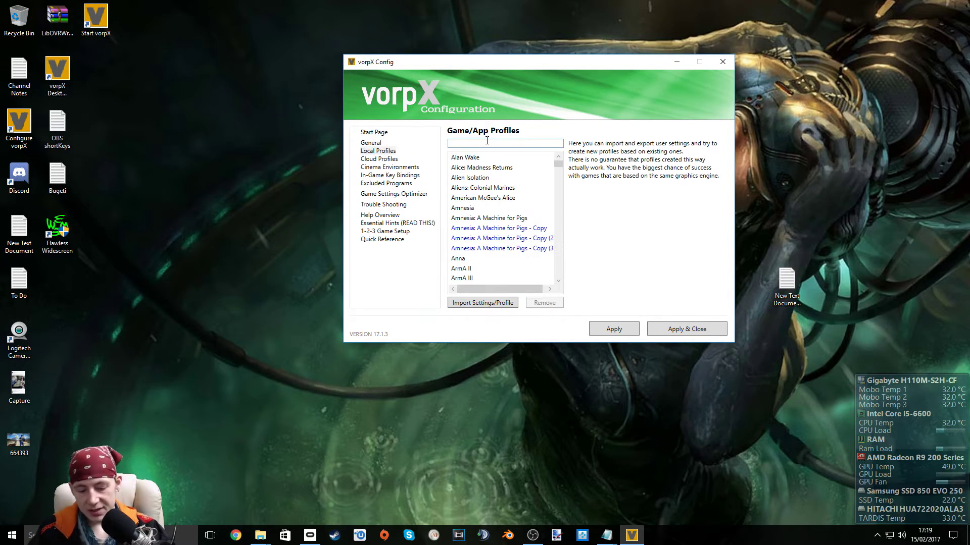
type("fa")
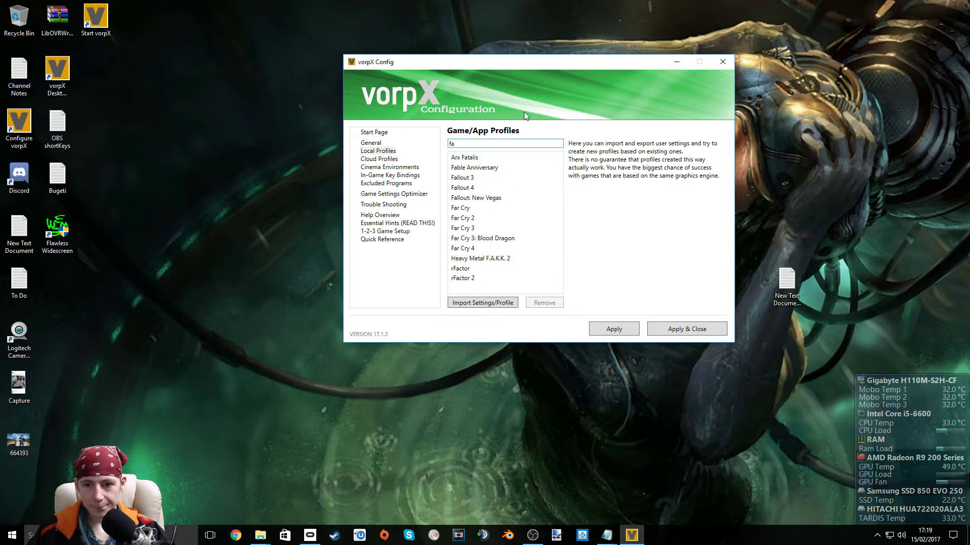
left_click(476, 189)
right_click(477, 190)
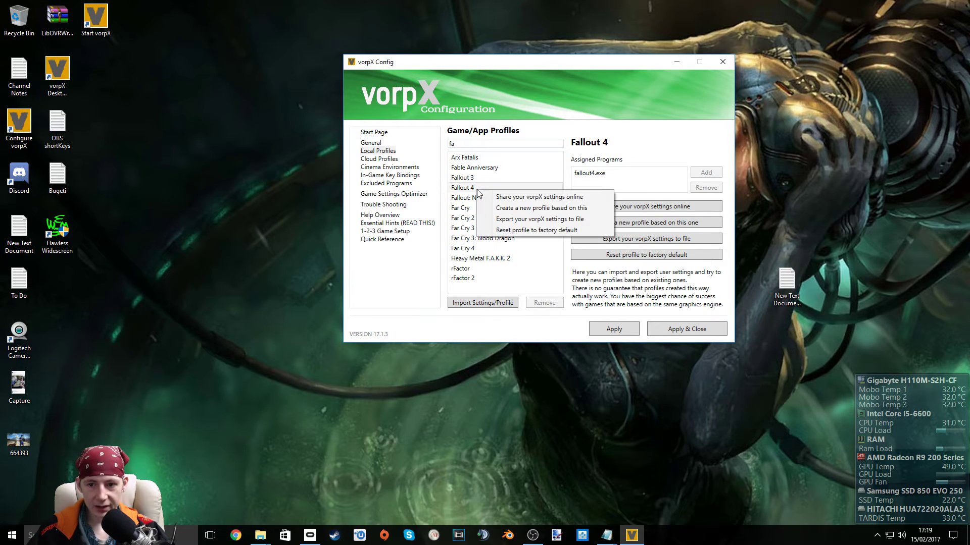
left_click(506, 209)
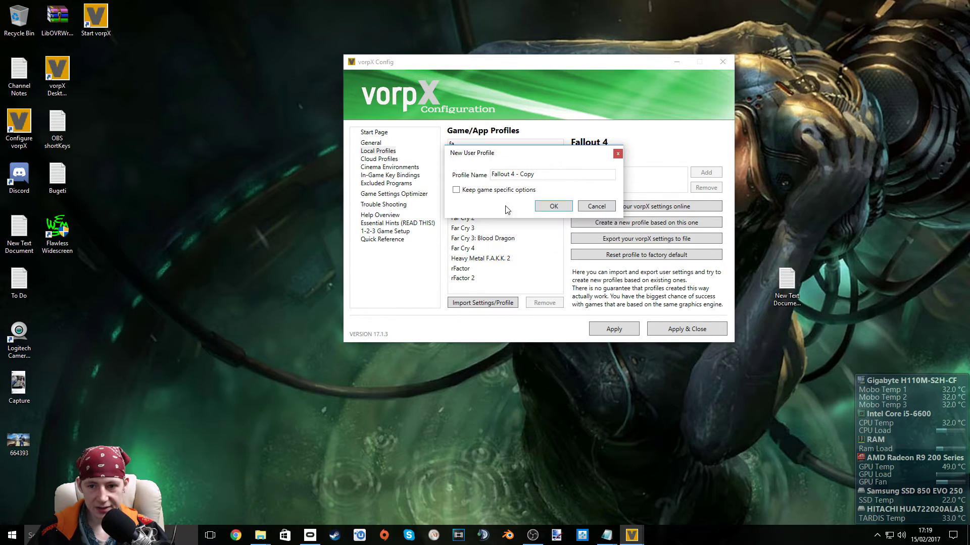
left_click(550, 207)
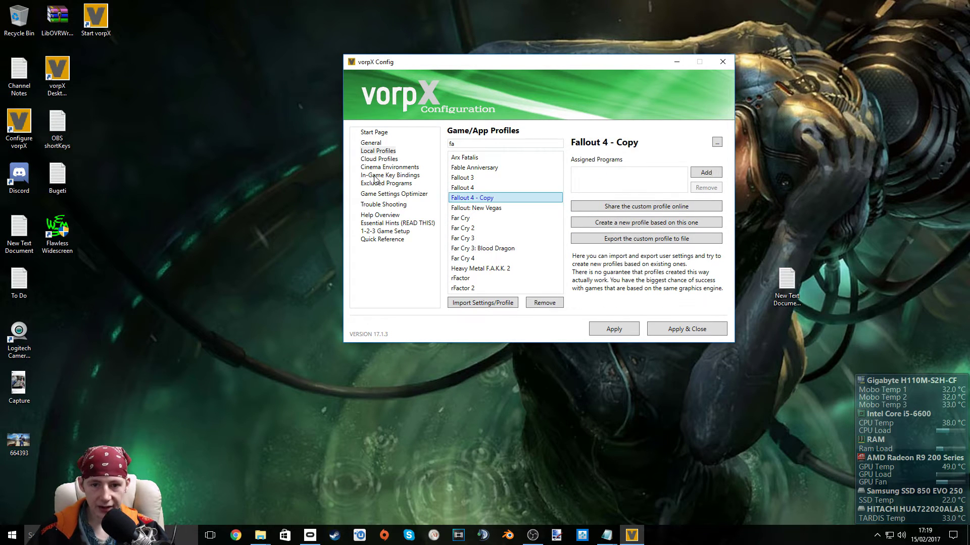
Optimize Fallout 4 in the Game Settings Optimizer with FOV 120, then Apply & Close.
left_click(379, 195)
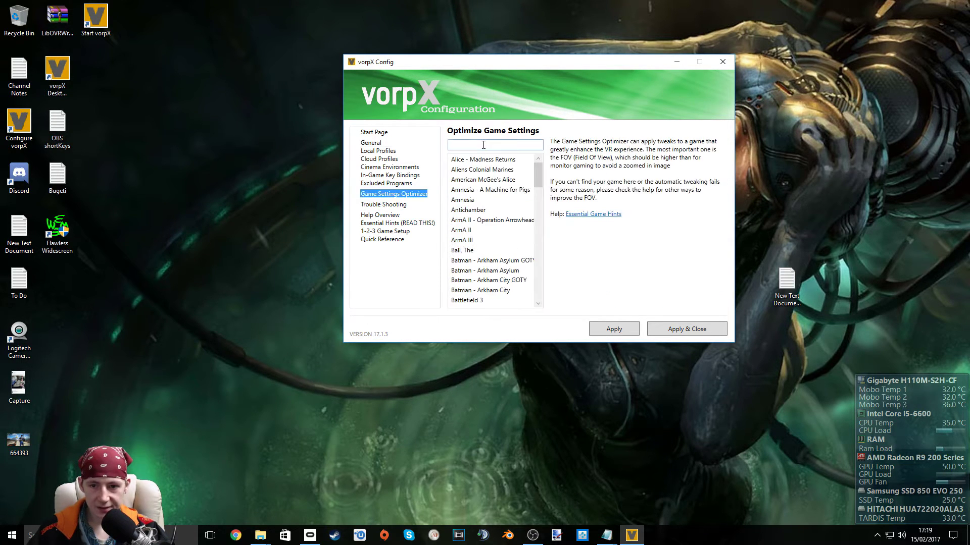
type("llout")
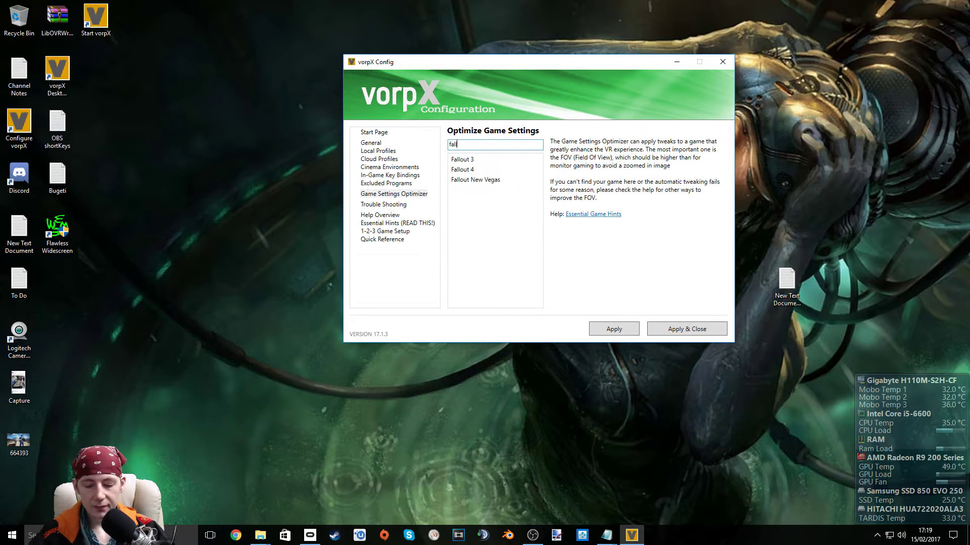
left_click(480, 171)
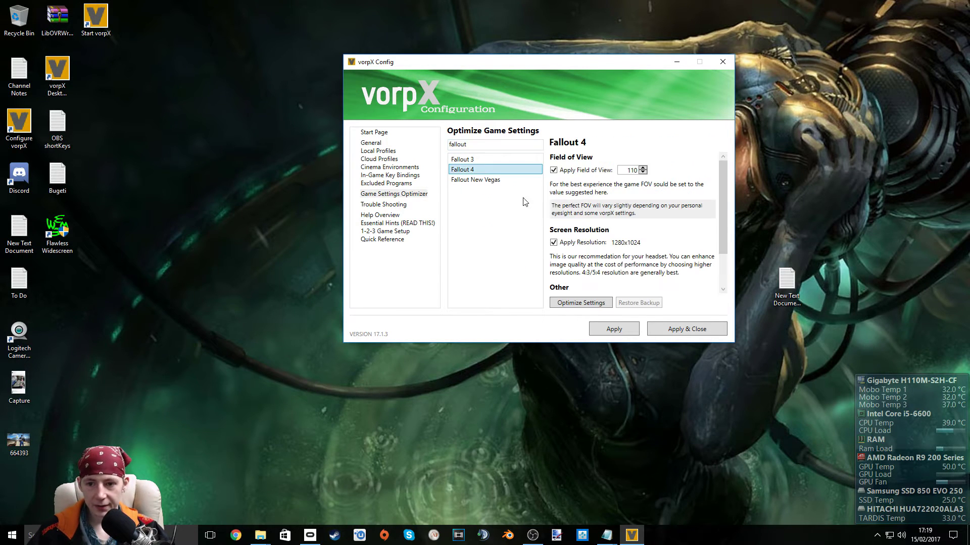
double_click(626, 170)
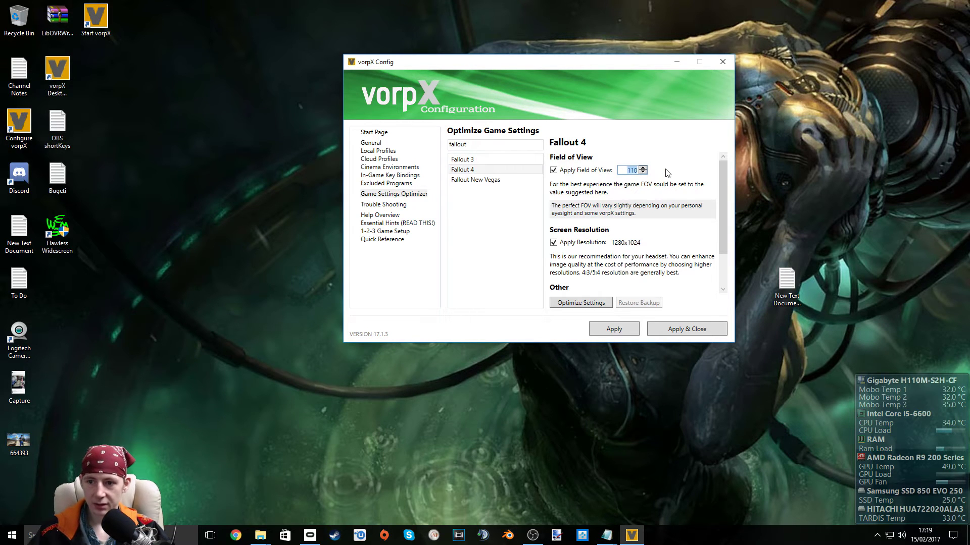
type("120")
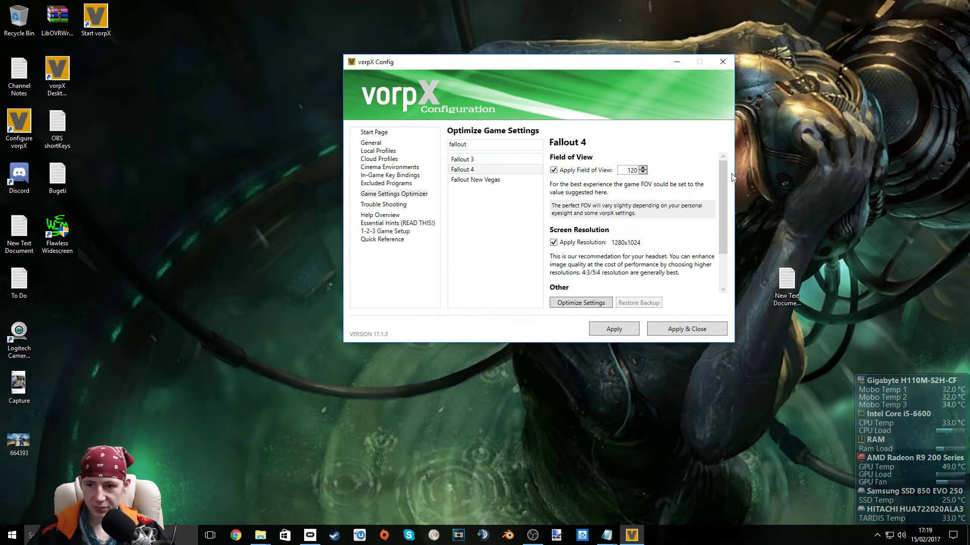
left_click_drag(725, 177, 719, 207)
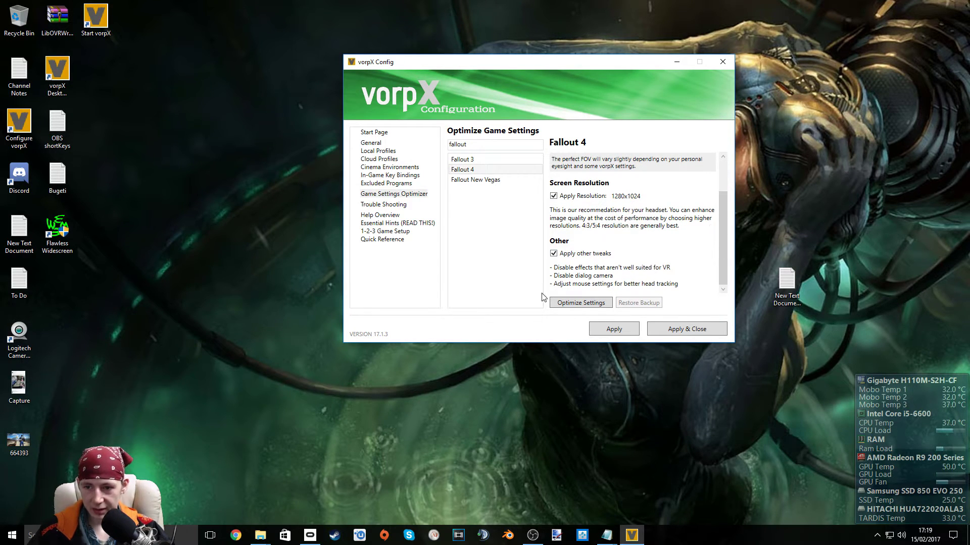
left_click(589, 305)
left_click(502, 306)
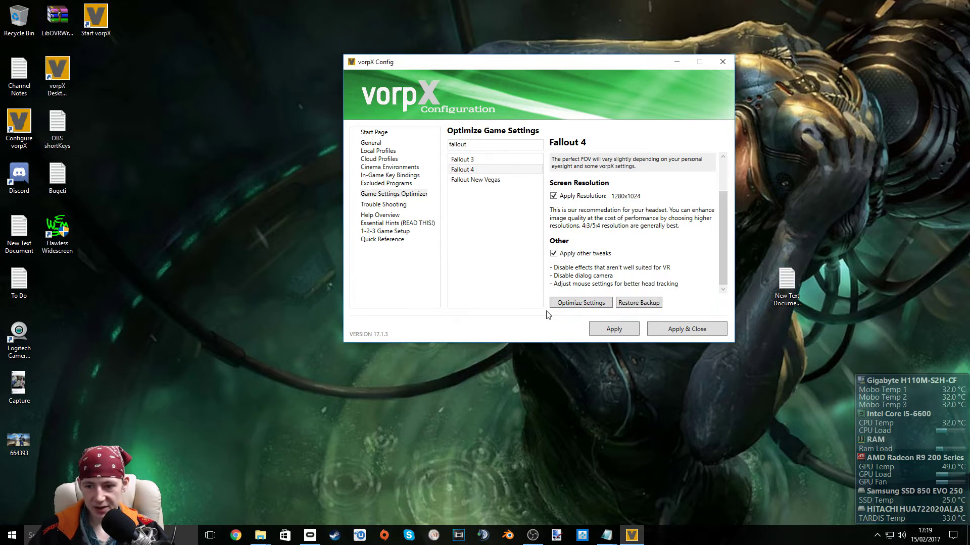
left_click(672, 329)
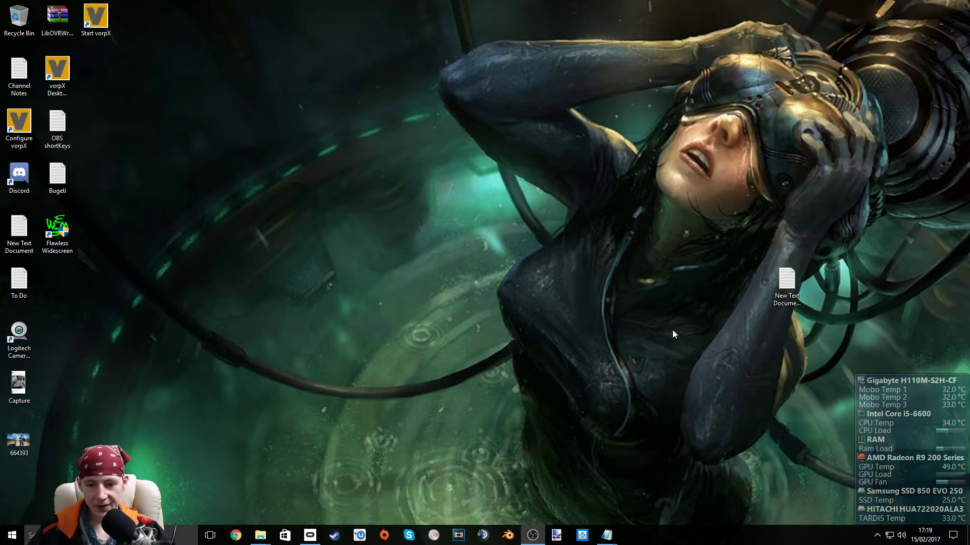
Launch Fallout4.exe from the SteamLibrary Fallout 4 install folder.
mouse_move(259, 534)
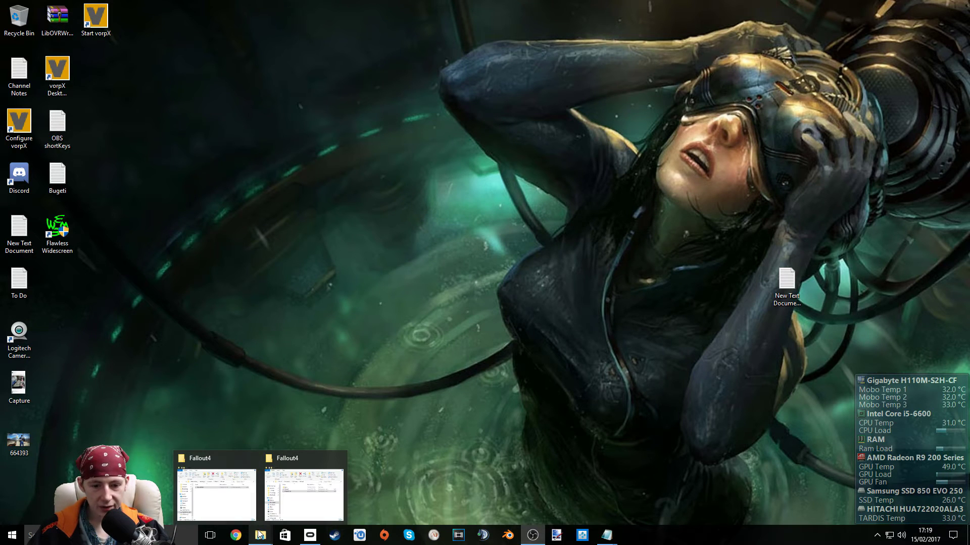
left_click(234, 490)
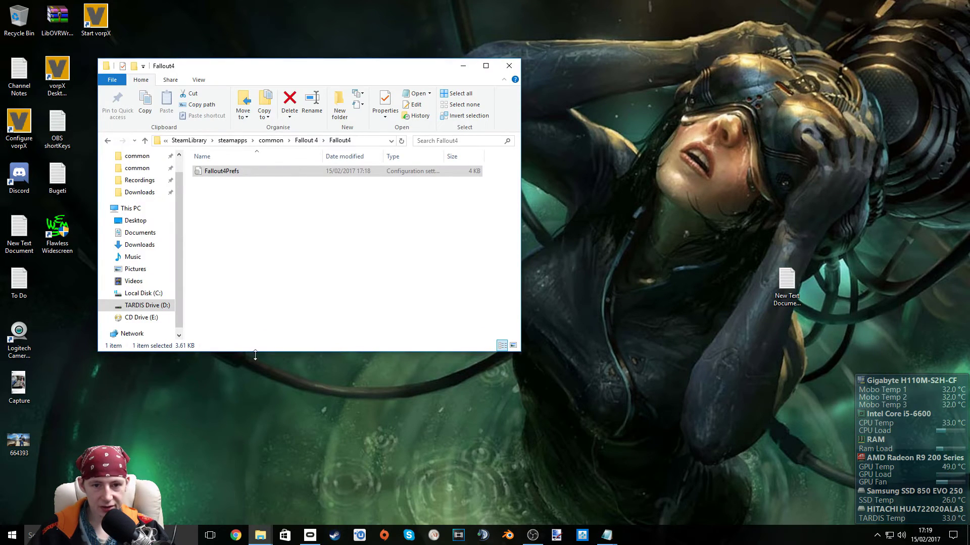
left_click(268, 141)
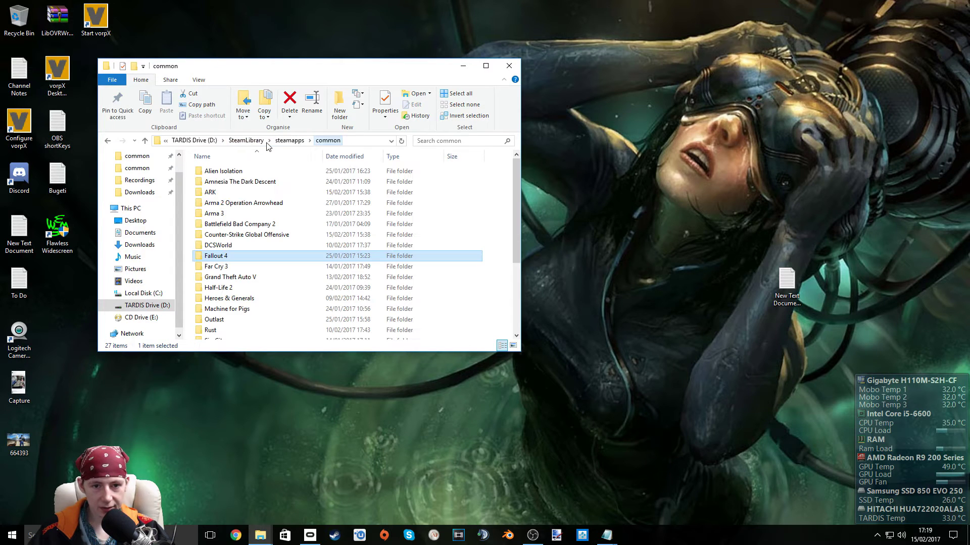
double_click(216, 256)
left_click(271, 226)
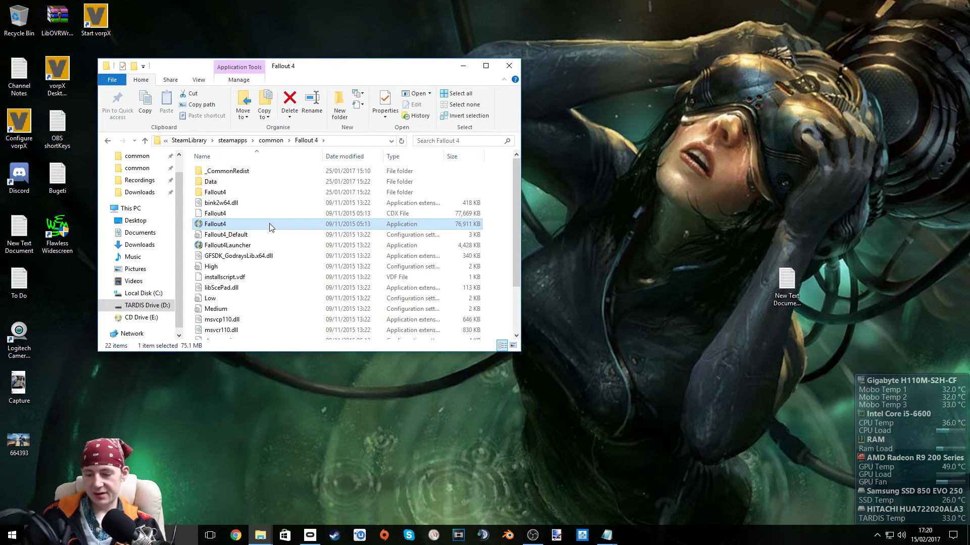
double_click(271, 225)
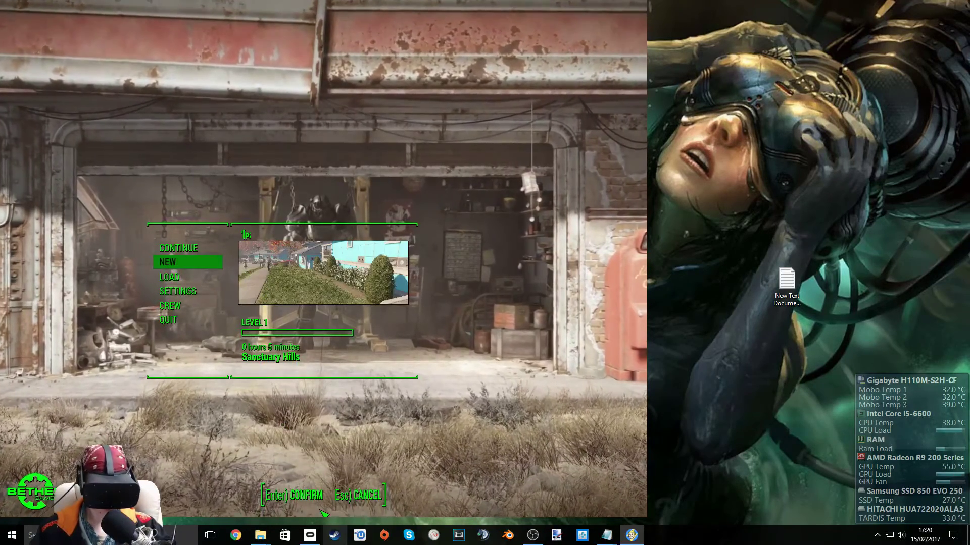
Confirm loading the Level 1 Sanctuary Hills save and wait for the loading screen.
key("Return")
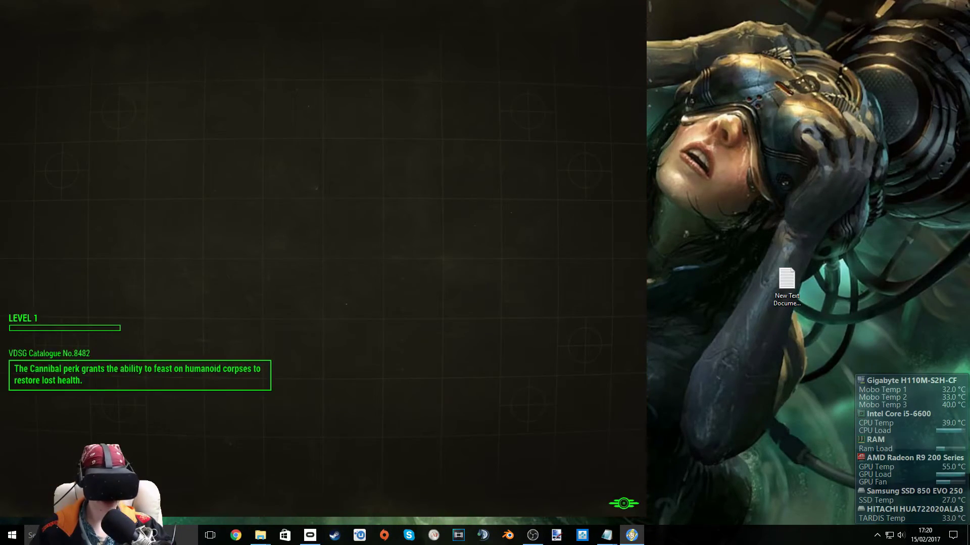